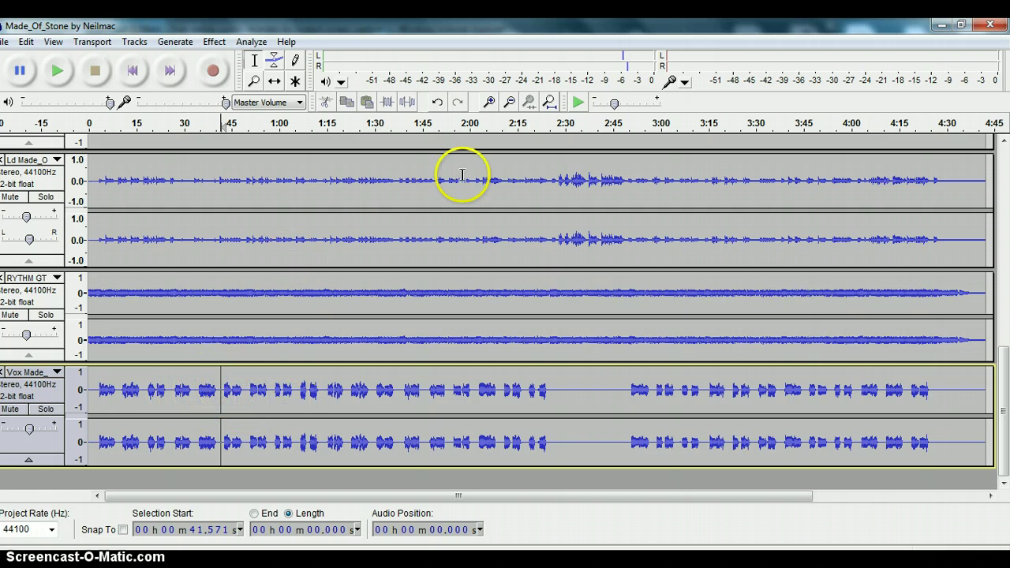
Zoom in near 40 s, then select and play the Vox phrase from 41.8 to 49.1 s.
left_click(487, 103)
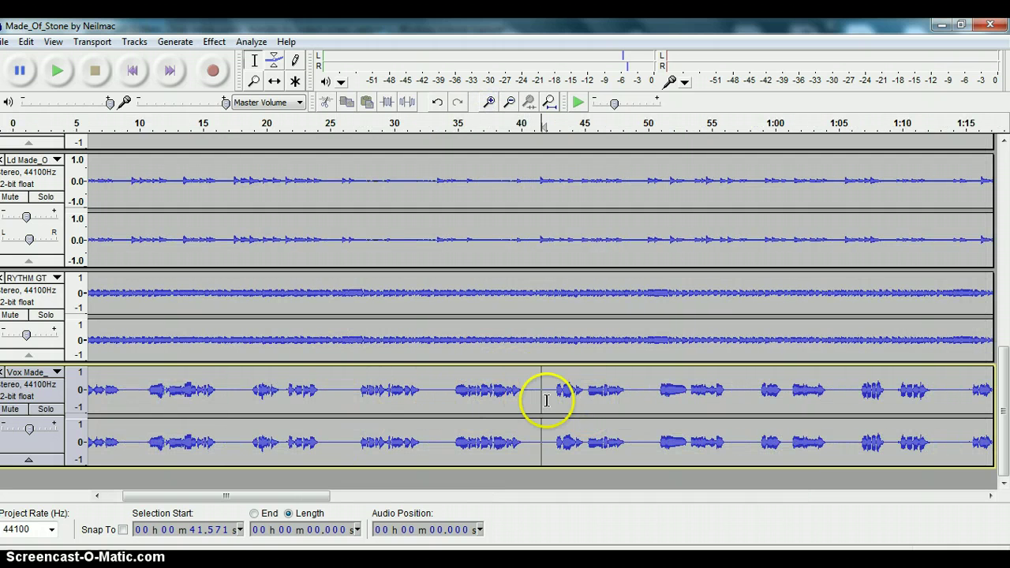
left_click(57, 71)
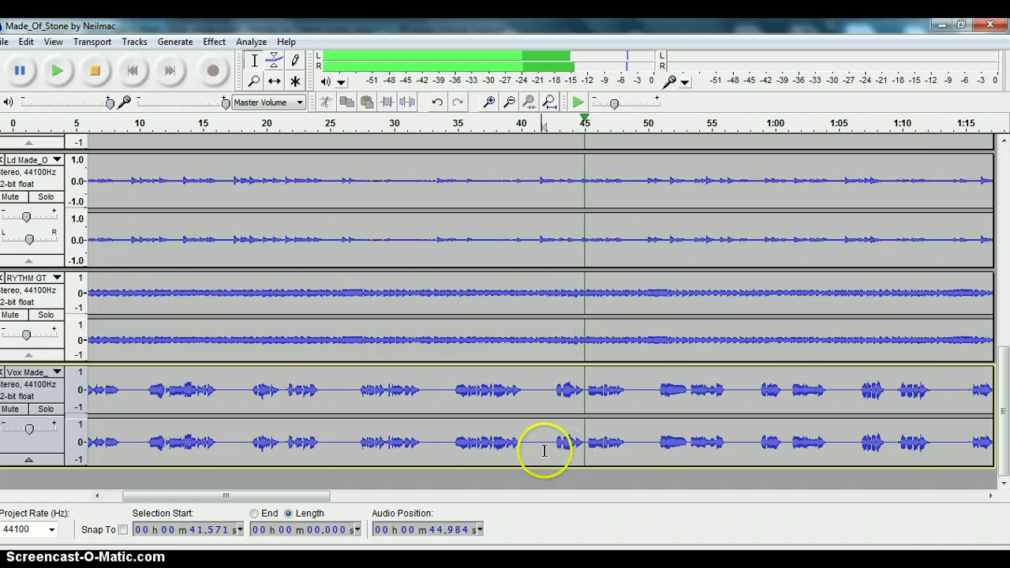
left_click(489, 103)
left_click(489, 102)
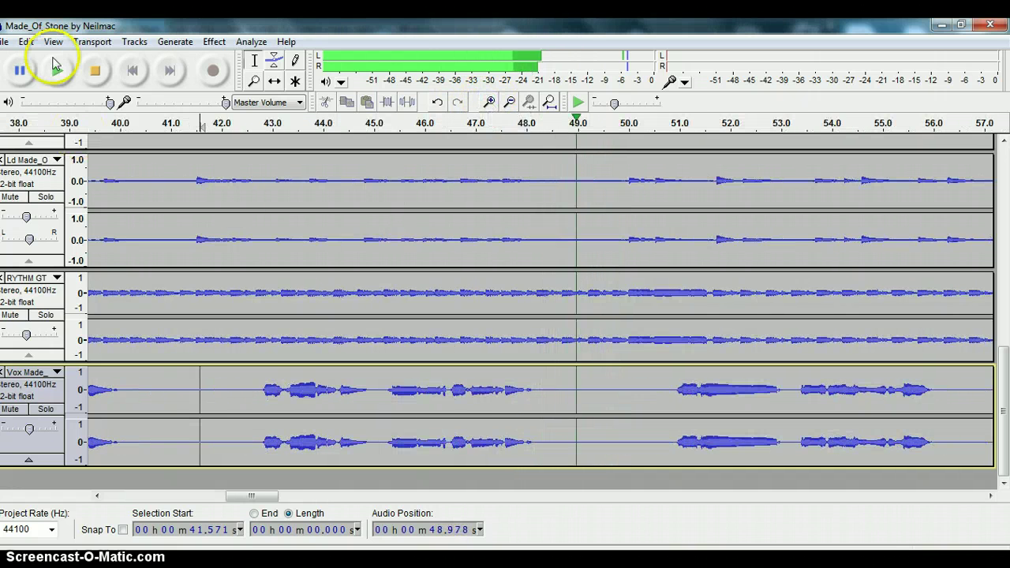
left_click(94, 70)
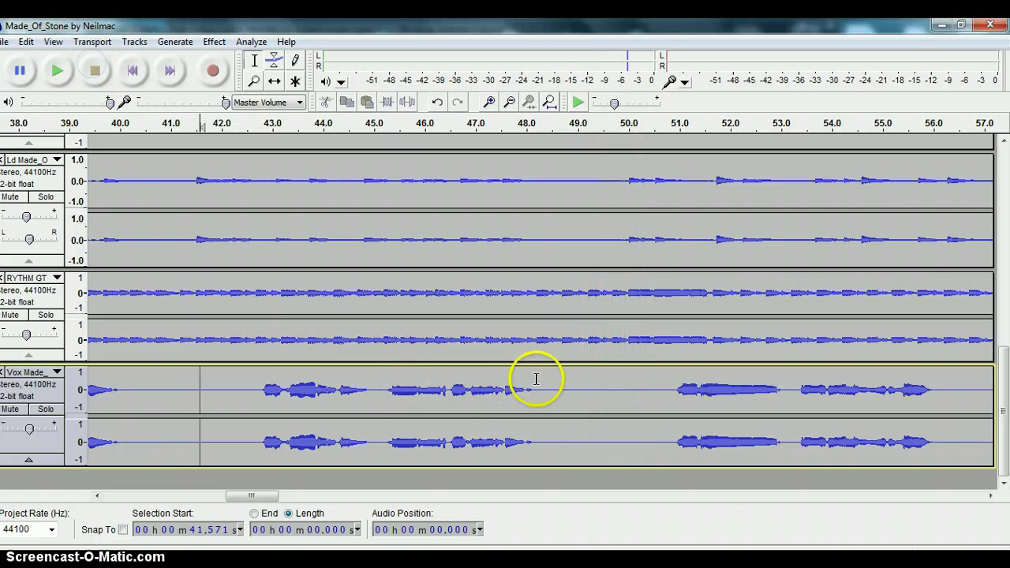
left_click_drag(584, 391, 213, 389)
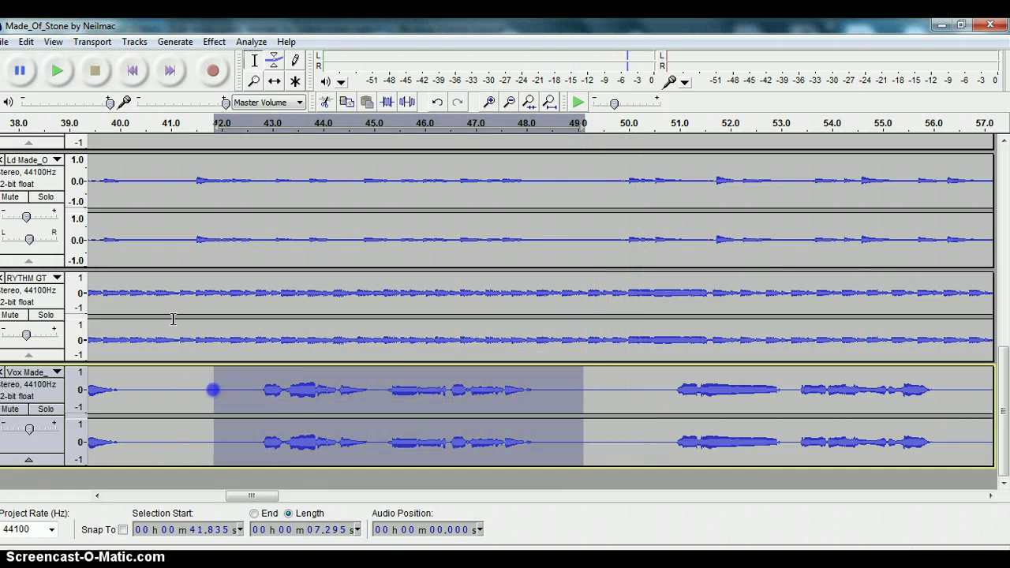
left_click(57, 71)
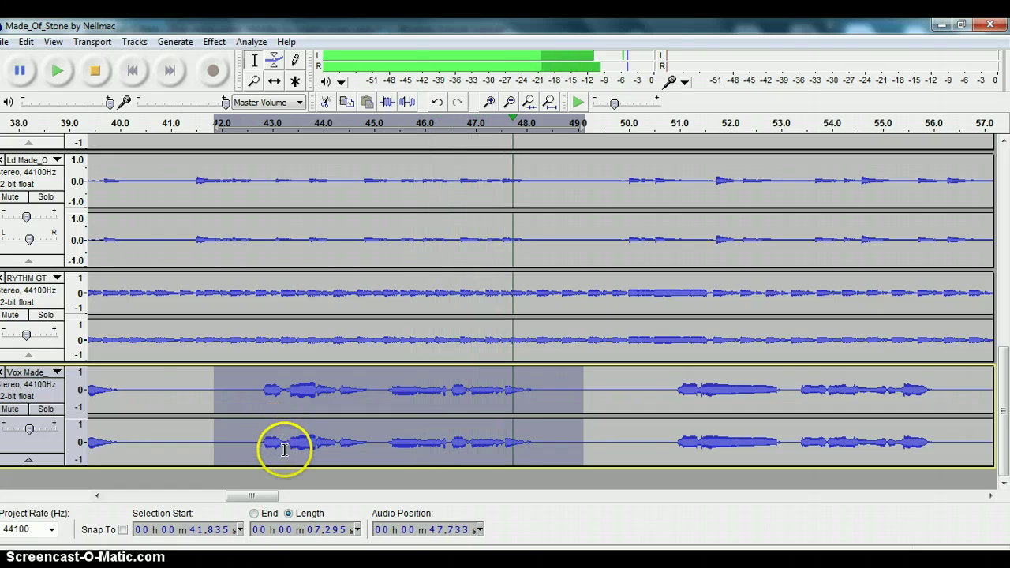
Solo the Vox track and play the vocal alone, first the phrase, then from 42 s.
left_click(95, 70)
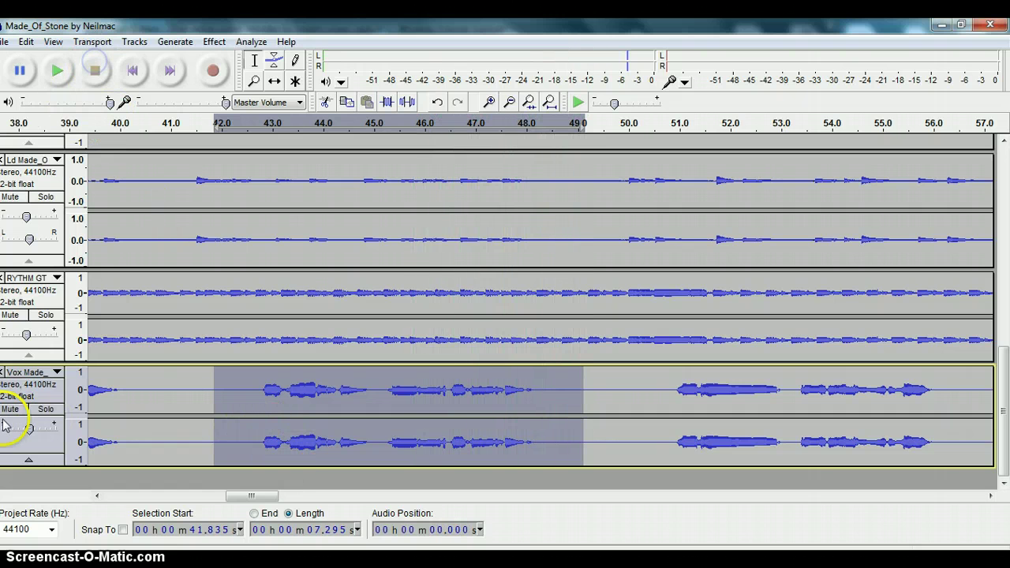
left_click(46, 408)
left_click(57, 70)
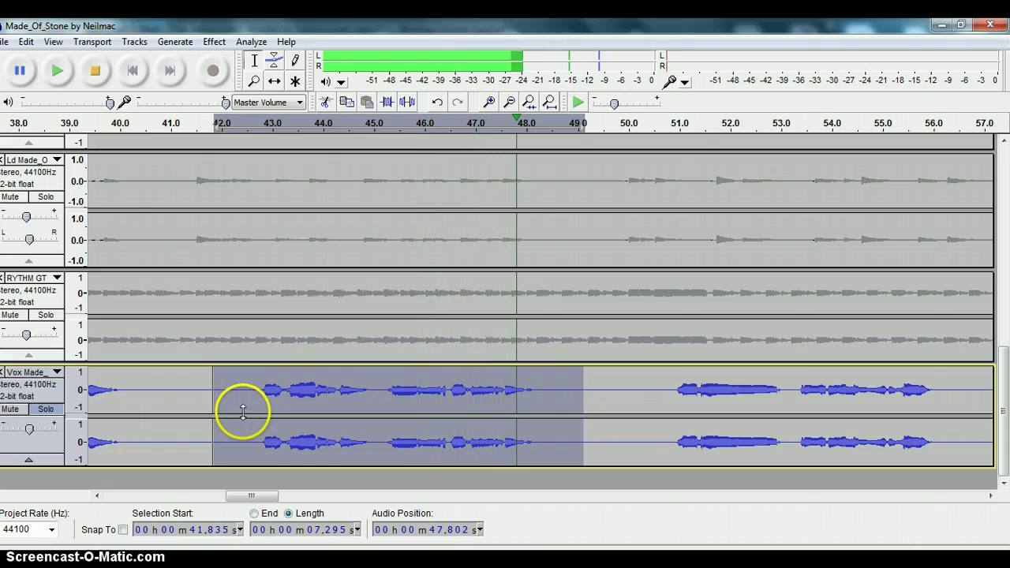
left_click(94, 70)
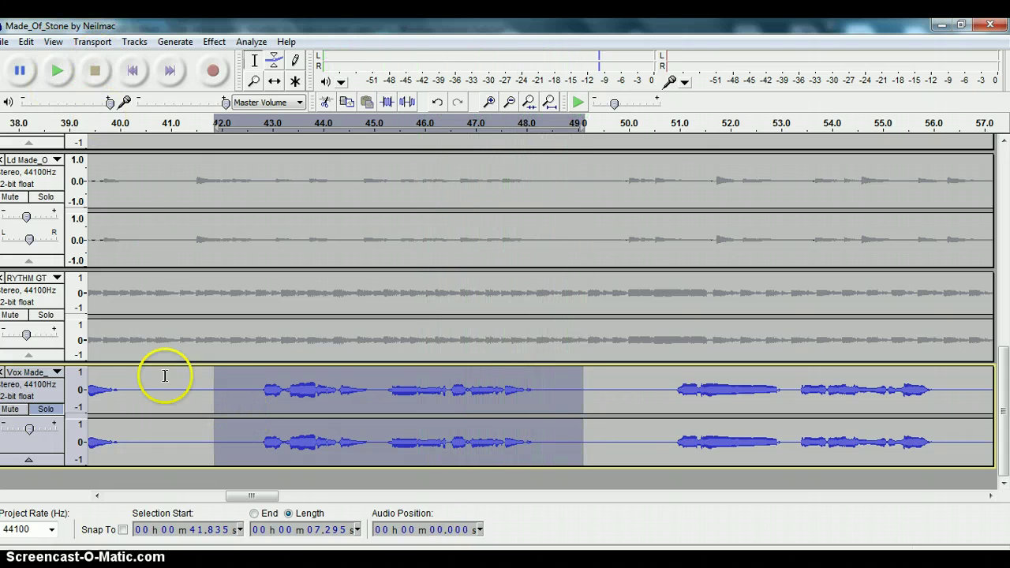
left_click(225, 390)
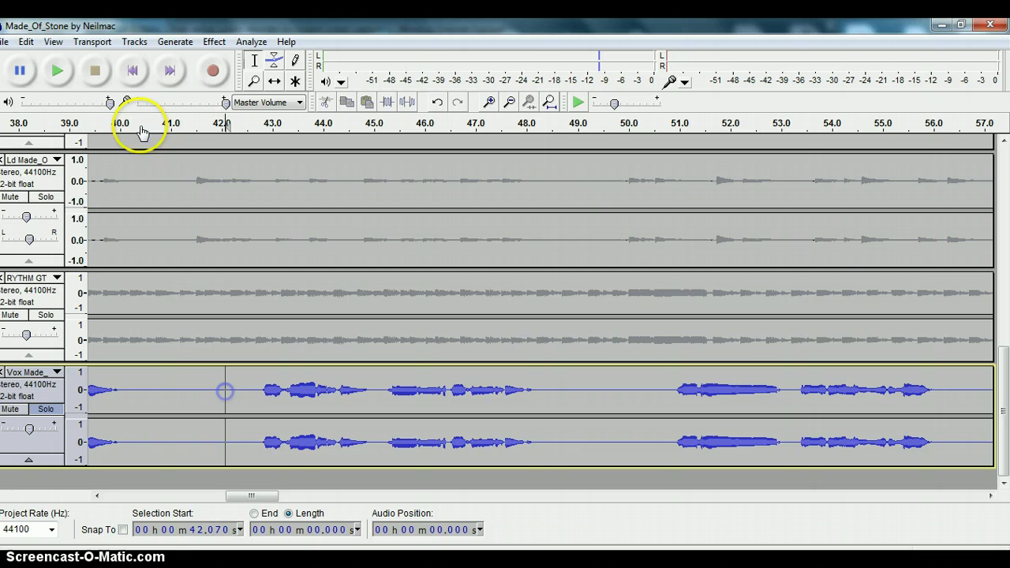
left_click(53, 71)
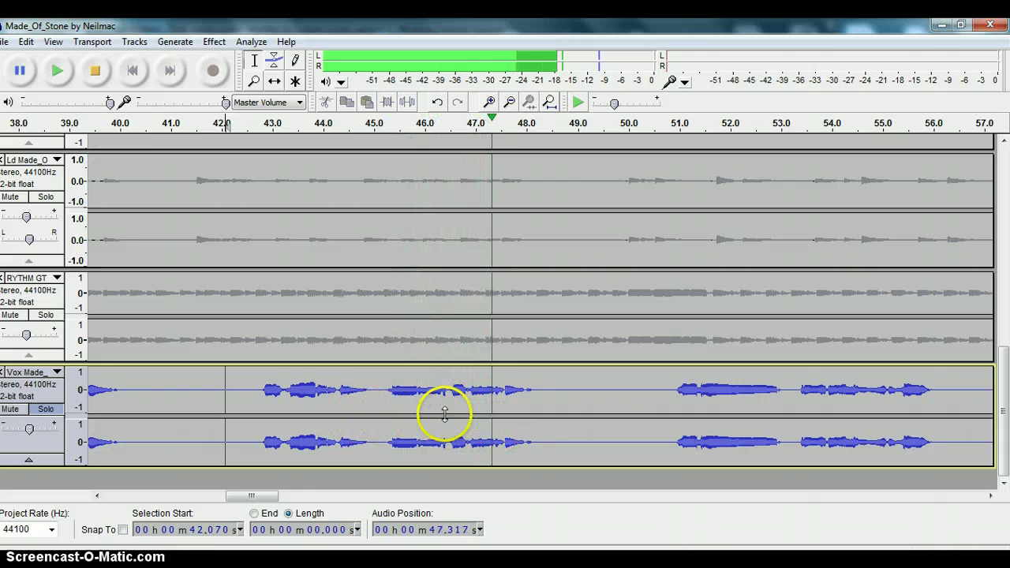
Zoom closer on the soloed vocal and play from just before the first syllable near 42.5 s.
left_click(94, 70)
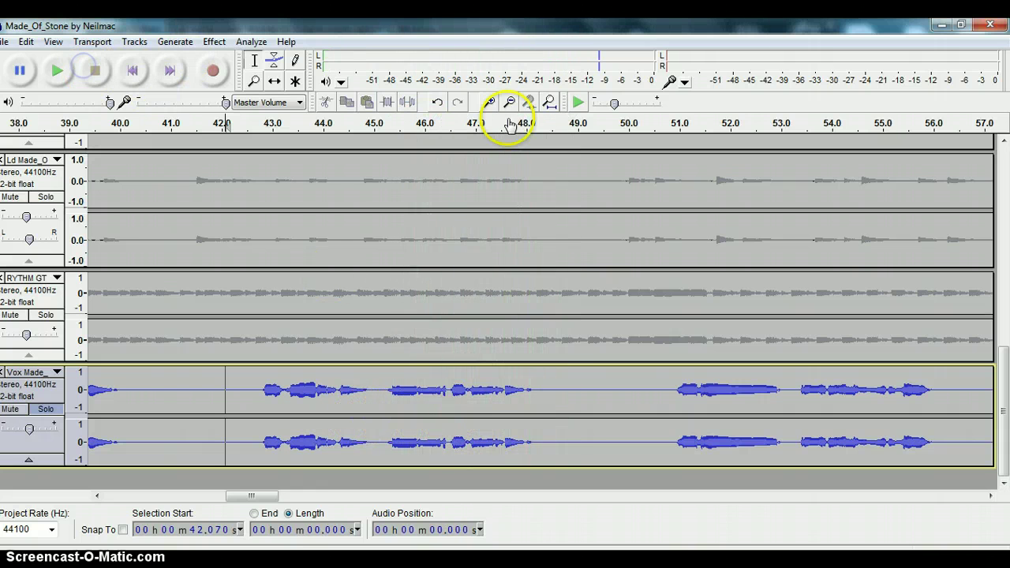
left_click(489, 102)
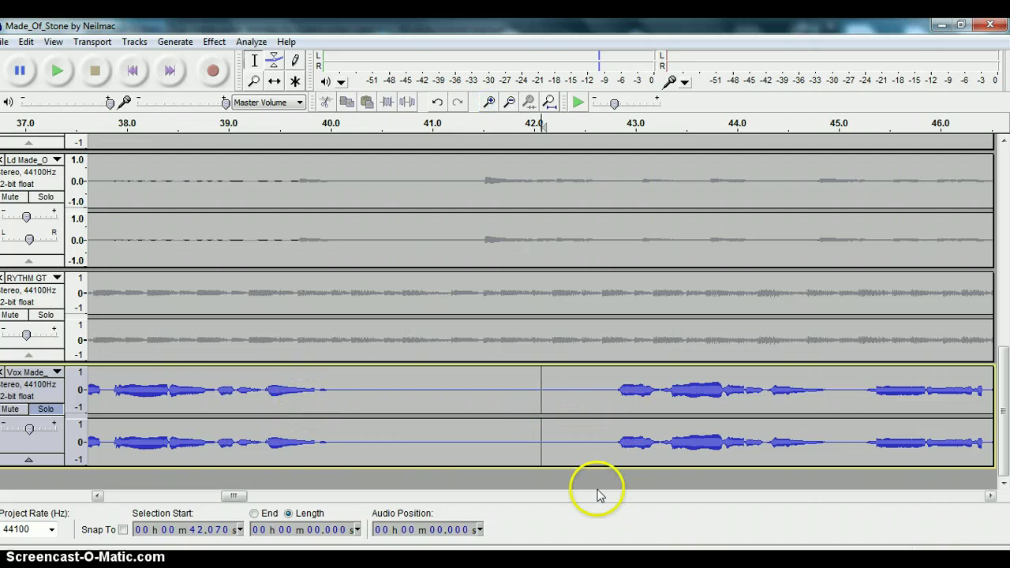
left_click_drag(233, 496, 244, 502)
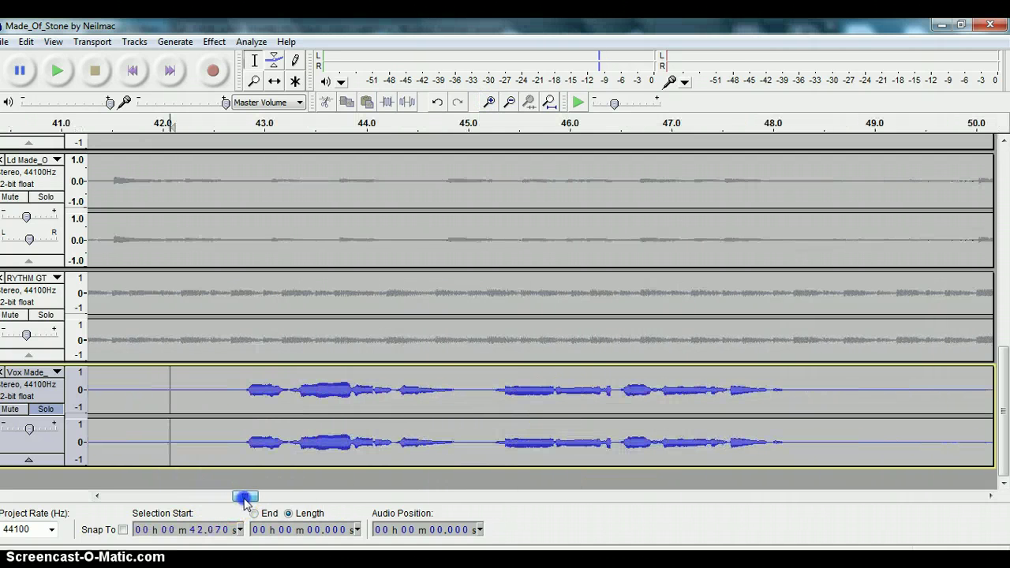
left_click(221, 389)
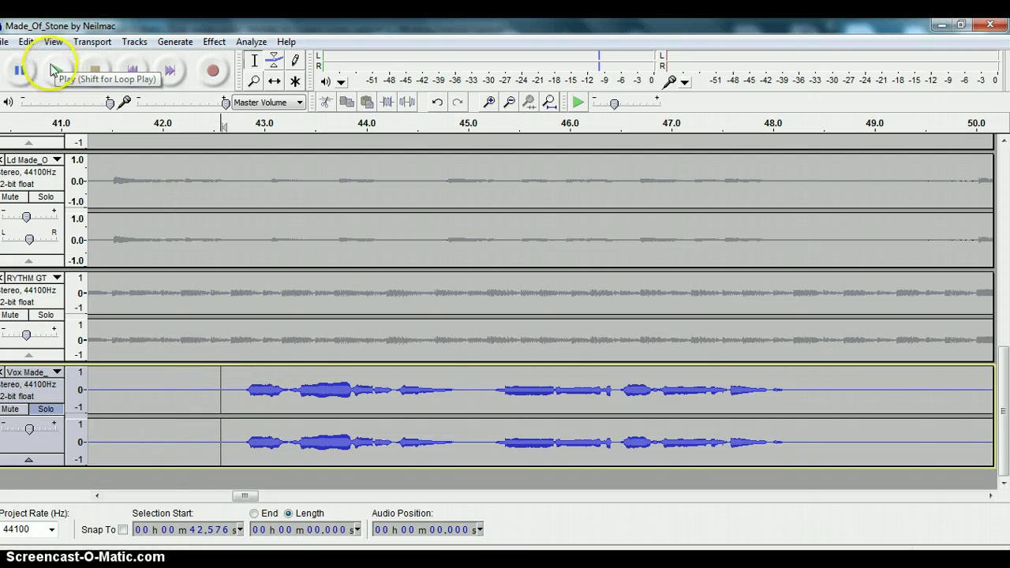
left_click(51, 71)
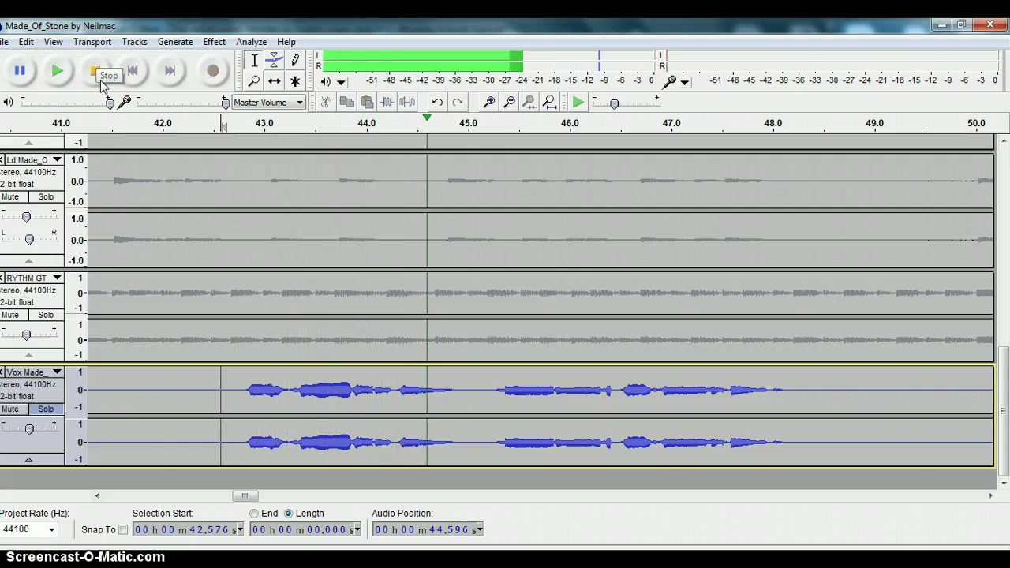
left_click(82, 71)
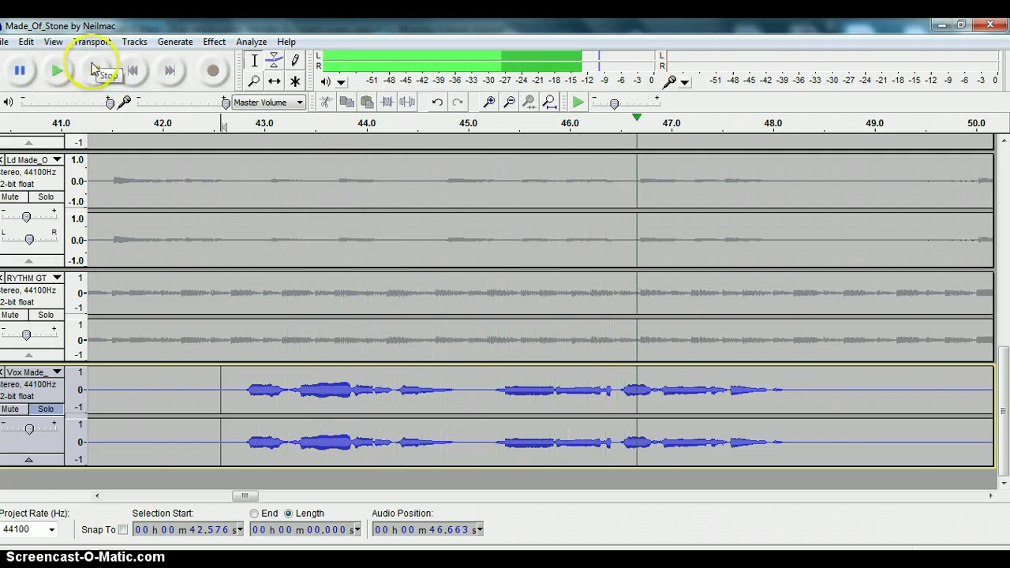
left_click(95, 71)
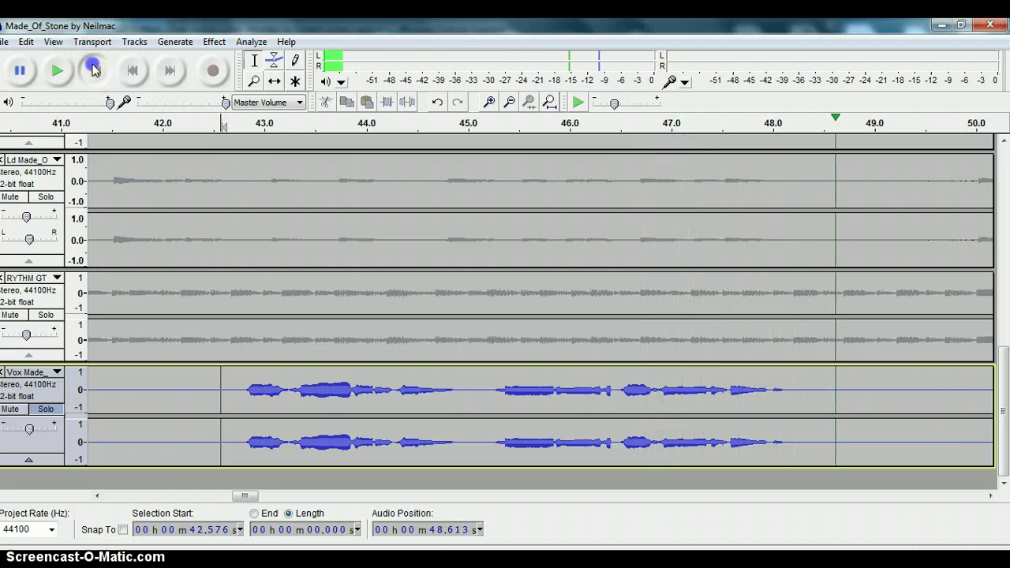
left_click(213, 381)
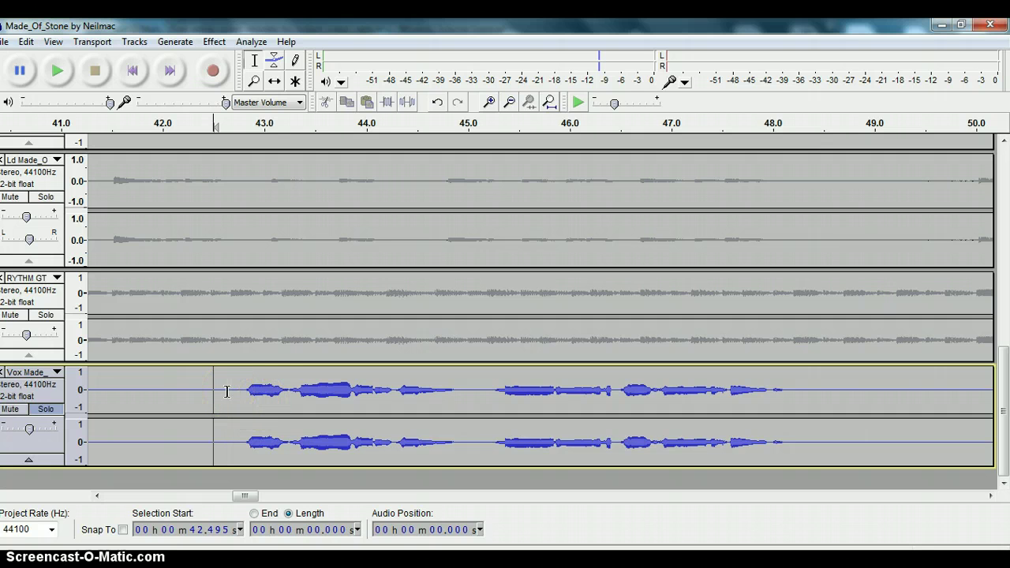
left_click(268, 389)
Select the loud syllable from 43.338 s for 0.517 s, zooming in tightly around it.
left_click_drag(293, 384, 347, 426)
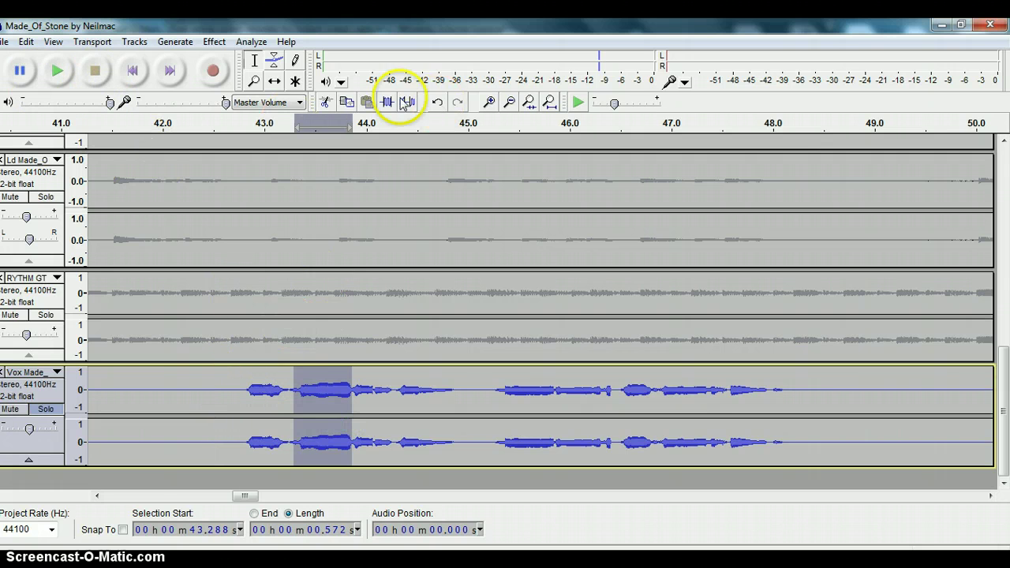
double_click(487, 103)
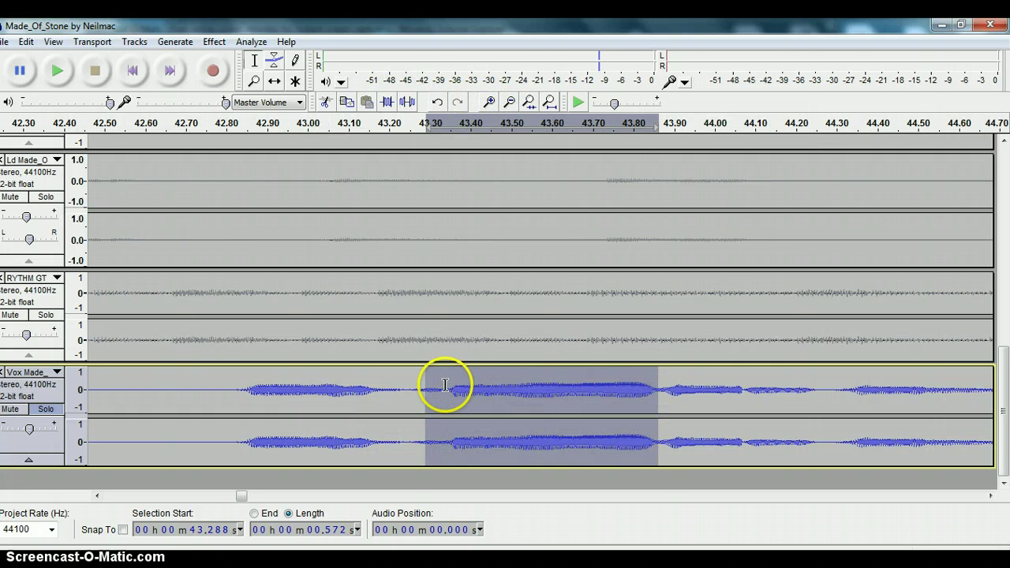
left_click_drag(445, 385, 654, 431)
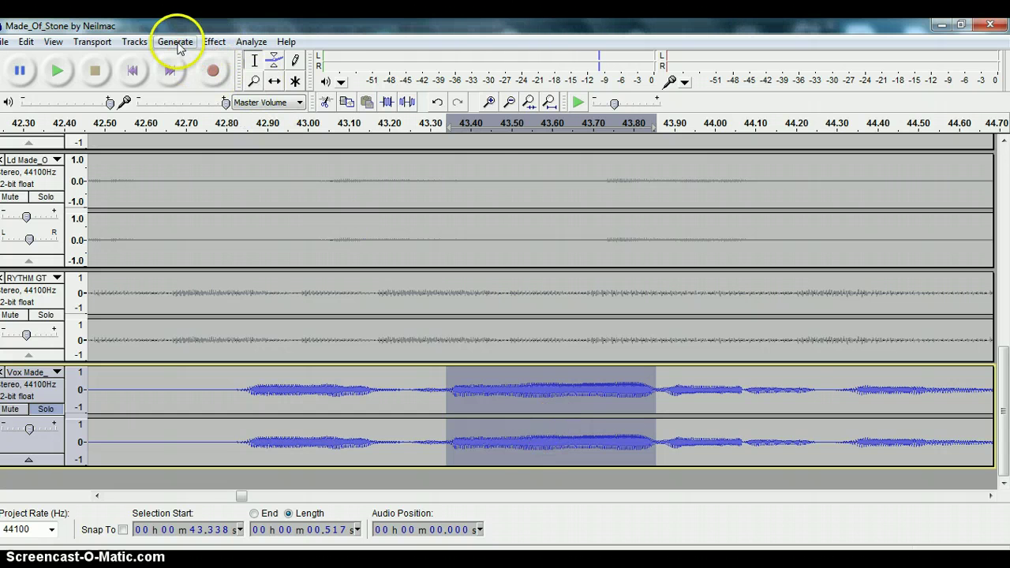
Apply Amplify at -0.8 dB to the selected 43.34–43.85 s syllable.
left_click(211, 43)
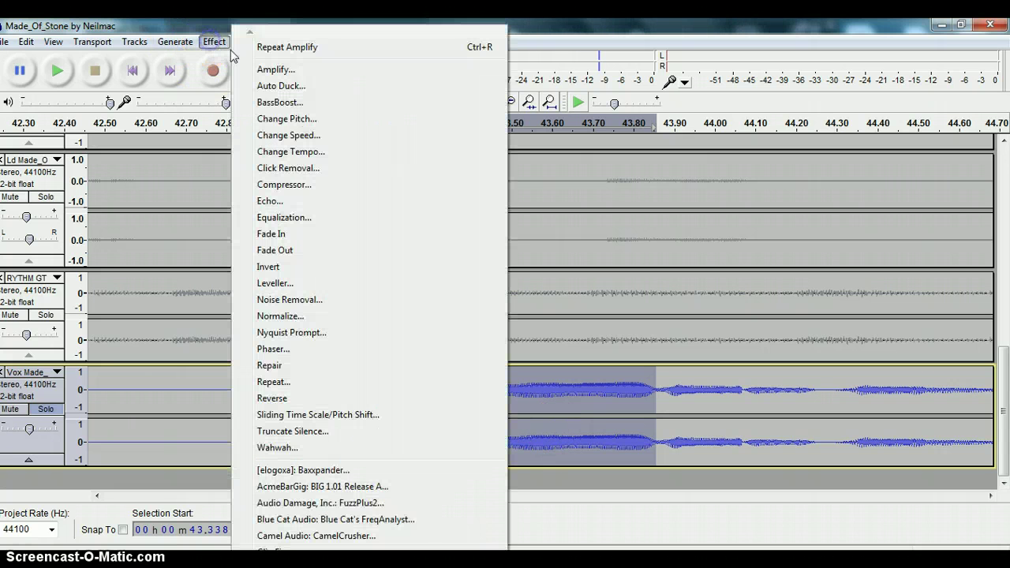
left_click(284, 72)
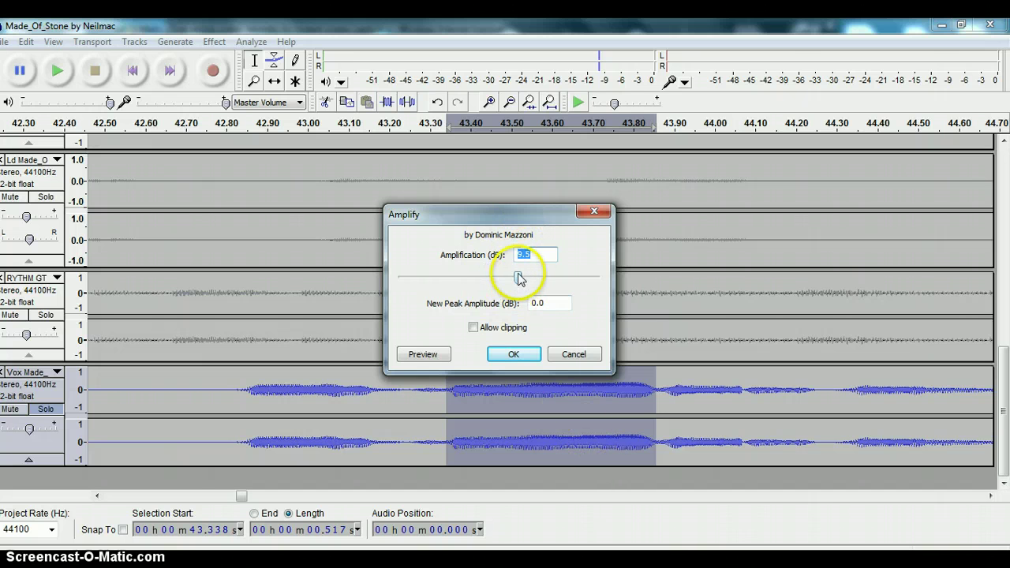
left_click_drag(519, 278, 506, 286)
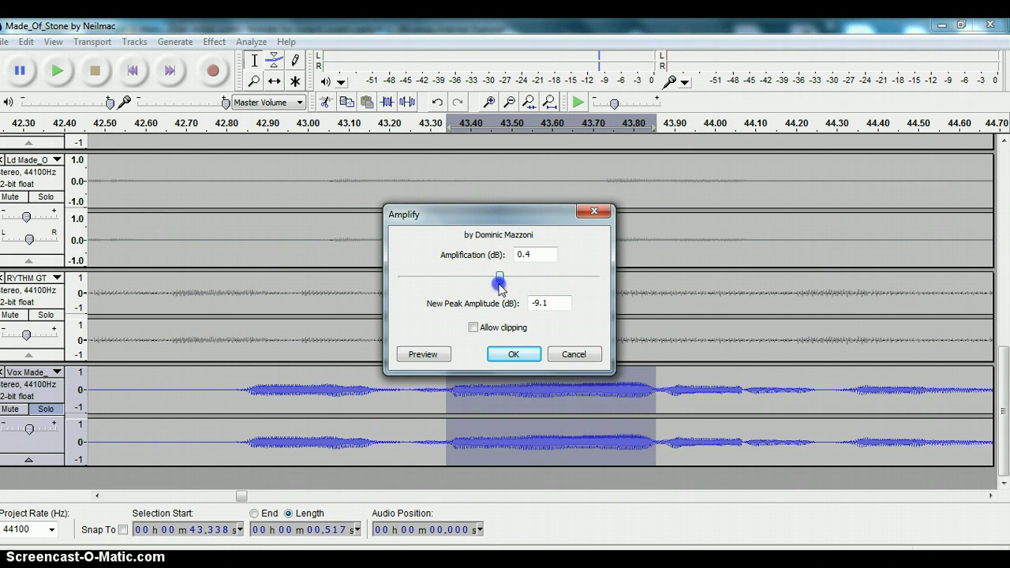
left_click(518, 259)
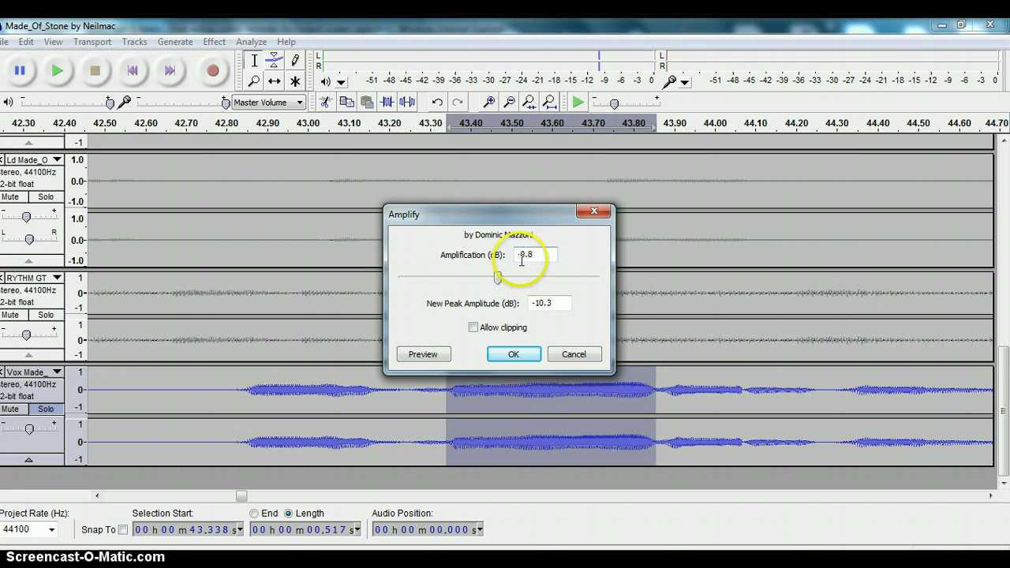
left_click(513, 356)
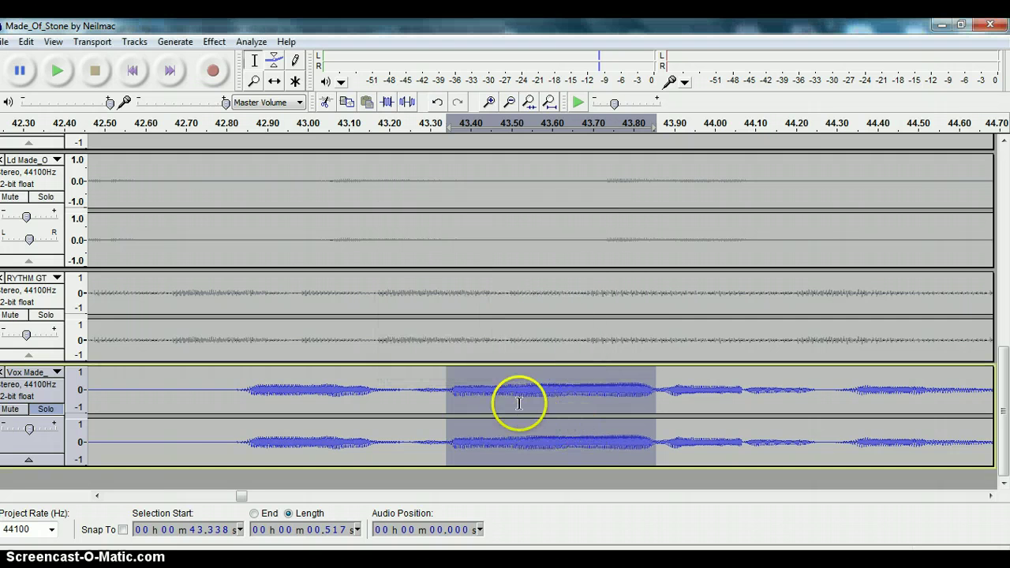
Zoom in and tighten the selection to about 0.505 s starting at 43.345 s.
left_click(490, 103)
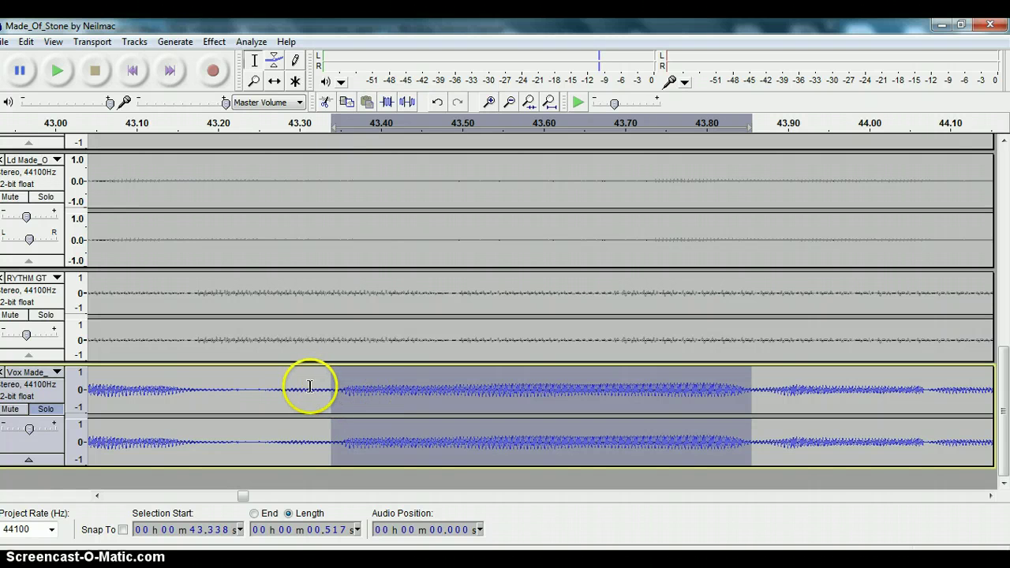
left_click_drag(308, 399, 760, 403)
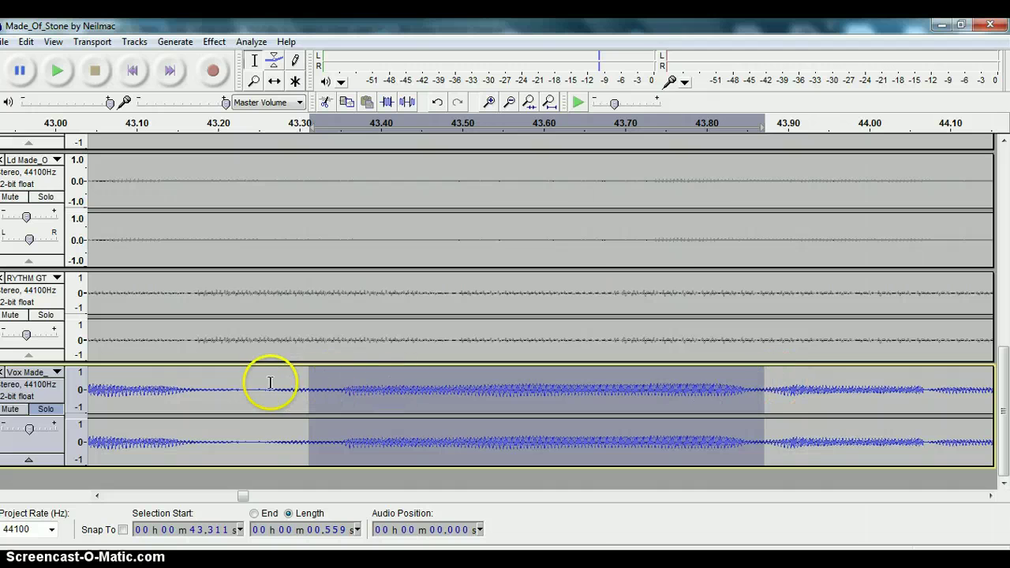
left_click_drag(326, 388, 749, 408)
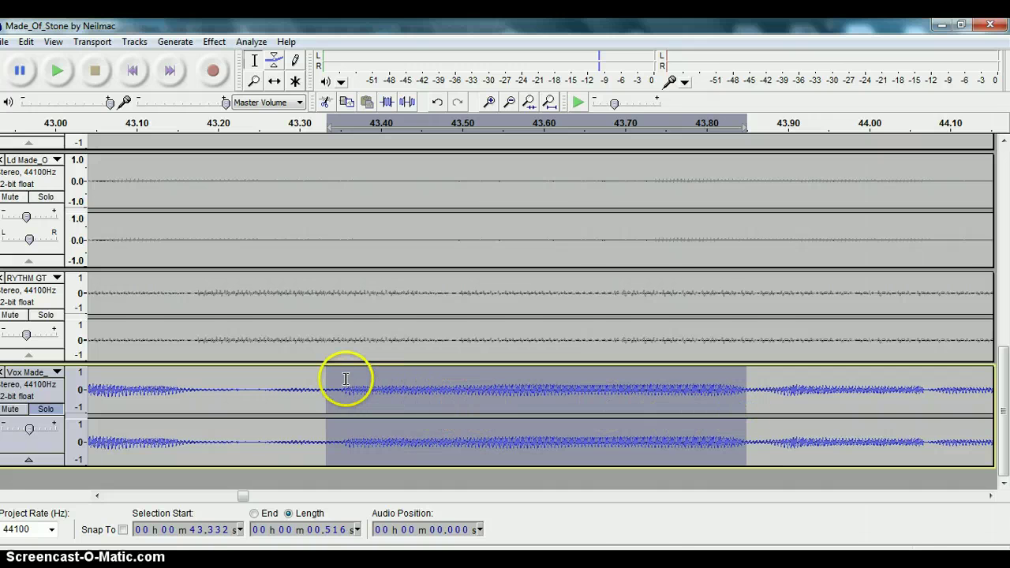
left_click_drag(337, 391, 746, 403)
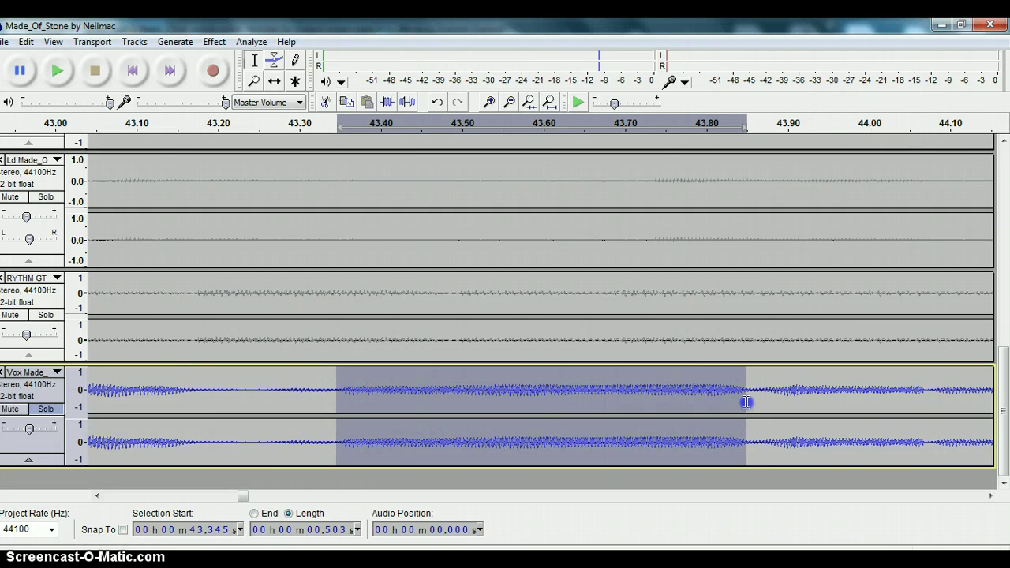
Zoom out and play the vocal passage surrounding the leveled syllable.
left_click(508, 102)
left_click(373, 390)
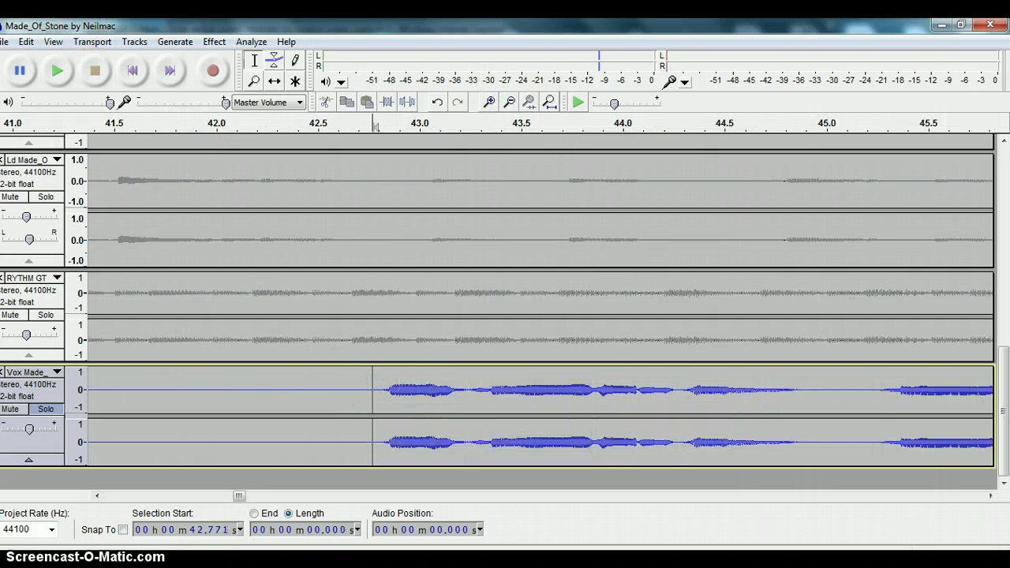
left_click(57, 71)
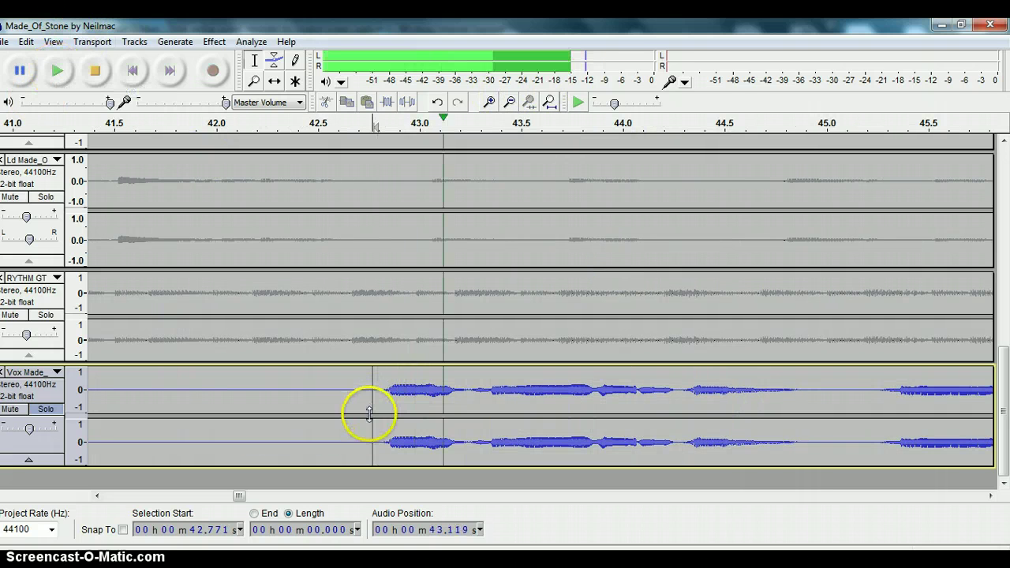
left_click(95, 70)
Reselect the adjusted syllable, zoom in, and play the vocal from 42.554 s.
left_click_drag(593, 381, 481, 420)
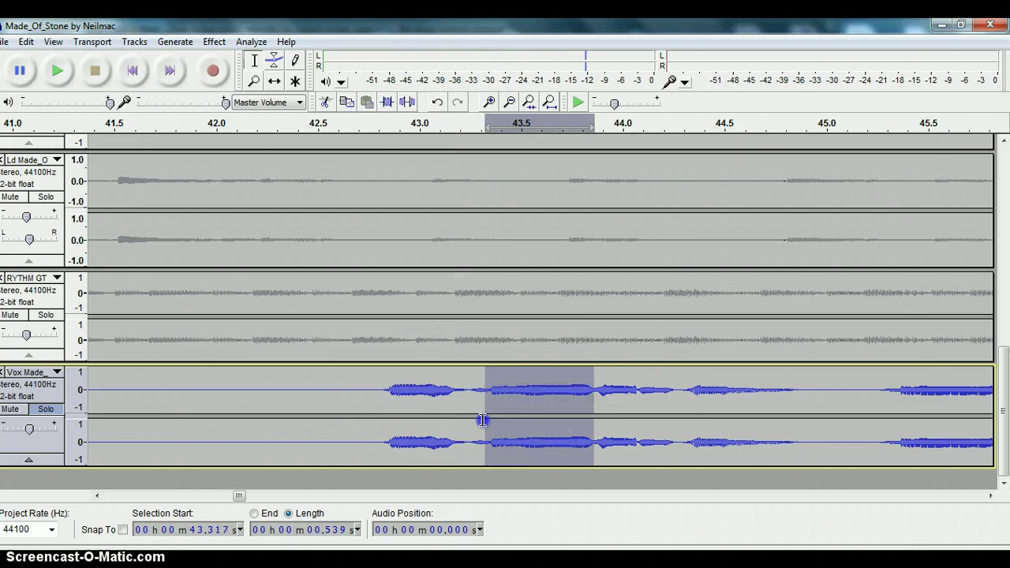
left_click(490, 101)
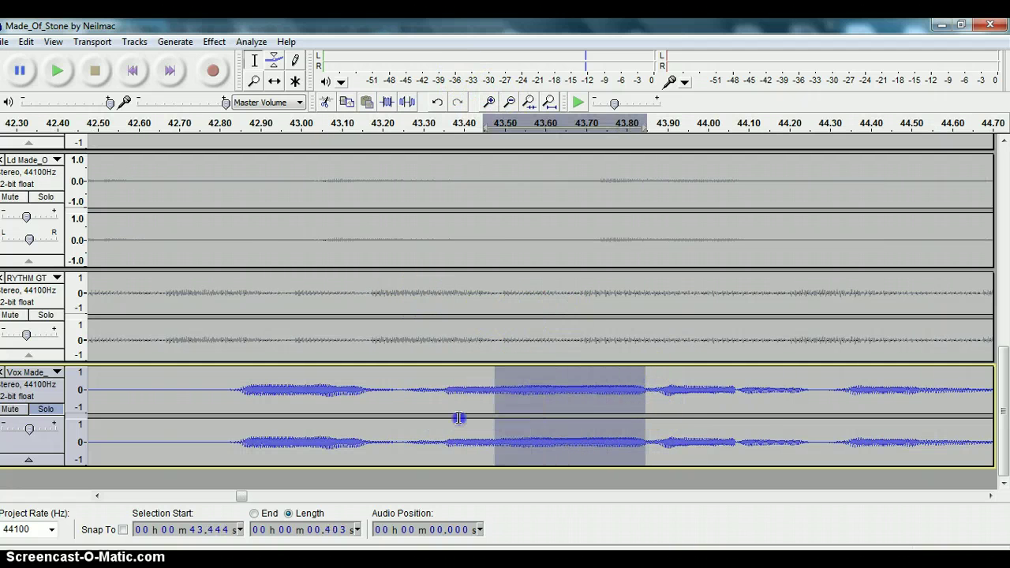
left_click(119, 384)
left_click(57, 70)
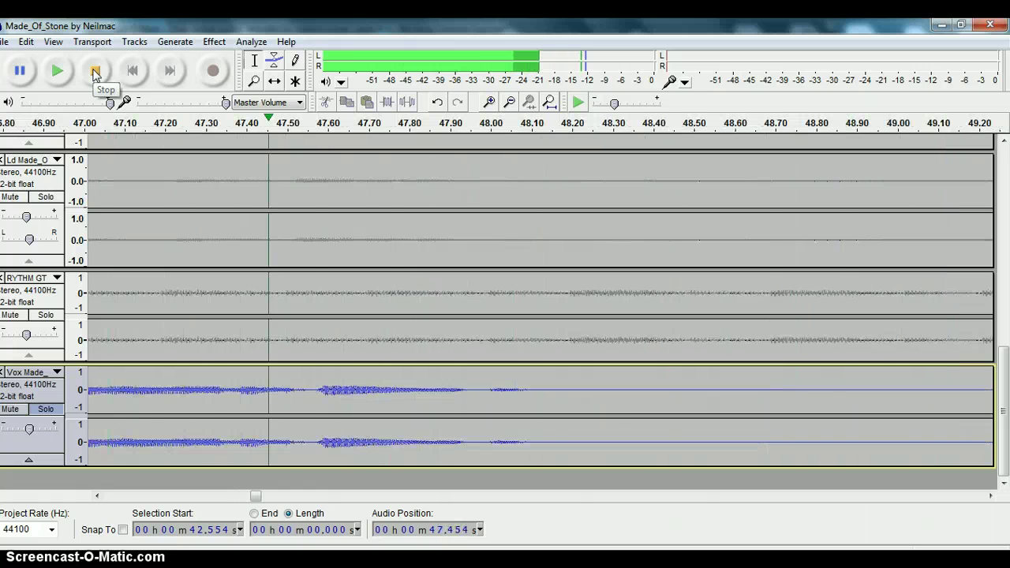
Select the 1.27-second vocal phrase starting near 45.94 s and play it.
left_click(95, 71)
mouse_move(219, 384)
left_mouse_down()
mouse_move(79, 387)
mouse_move(89, 388)
left_mouse_up()
left_click_drag(338, 381, 480, 411)
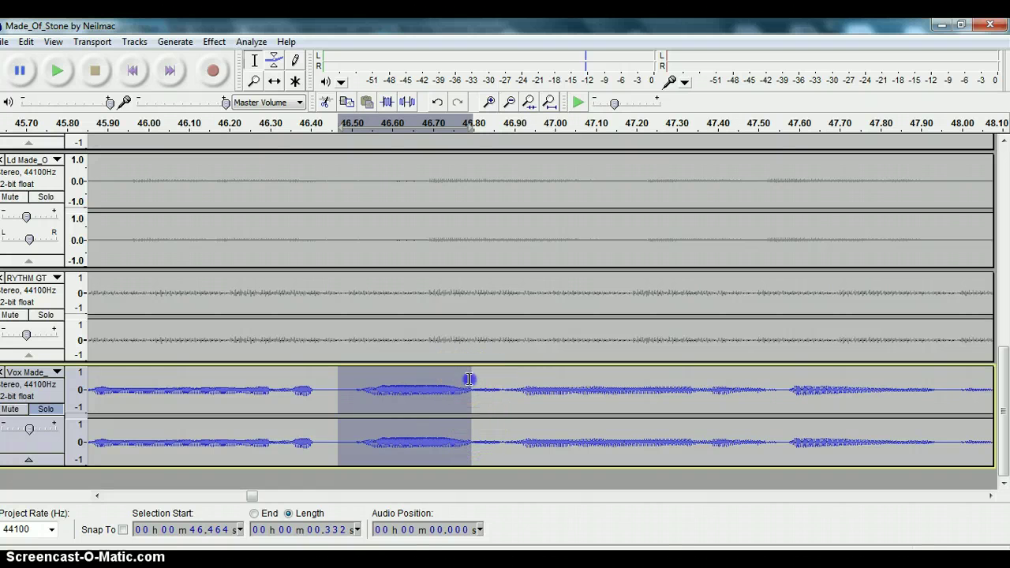
left_click_drag(468, 378, 355, 416)
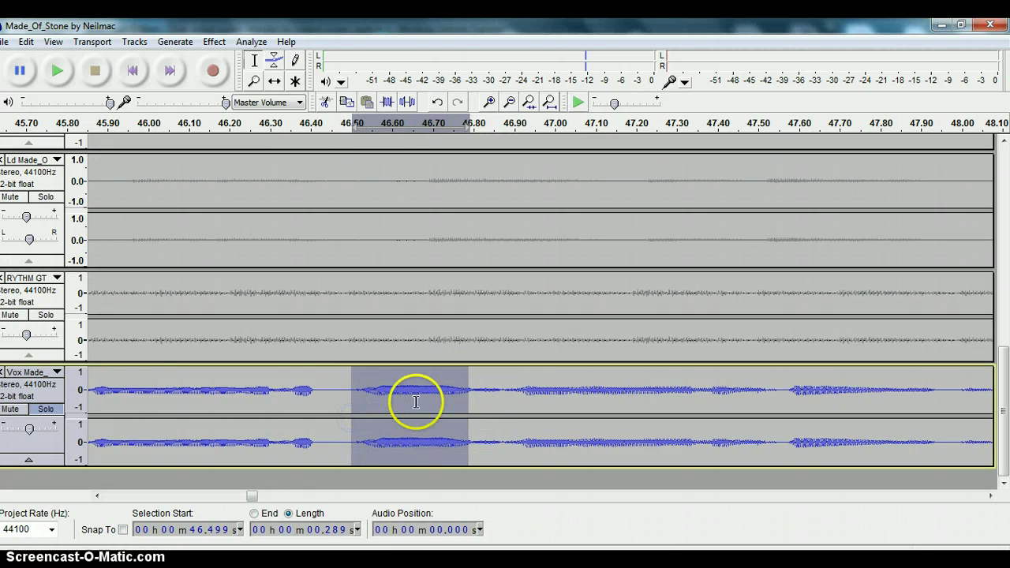
left_click_drag(474, 377, 349, 418)
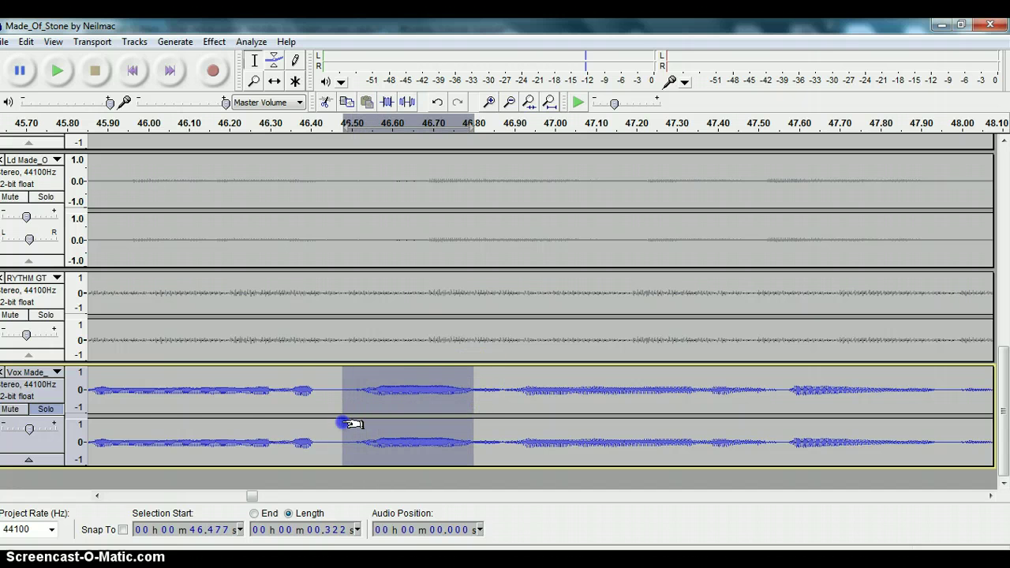
left_click_drag(122, 394, 639, 394)
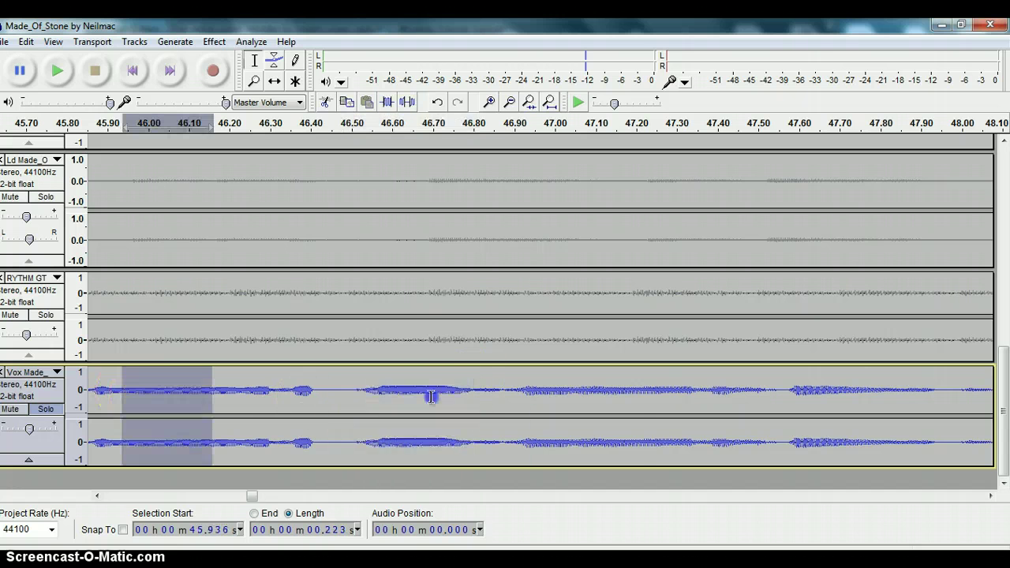
left_click(57, 70)
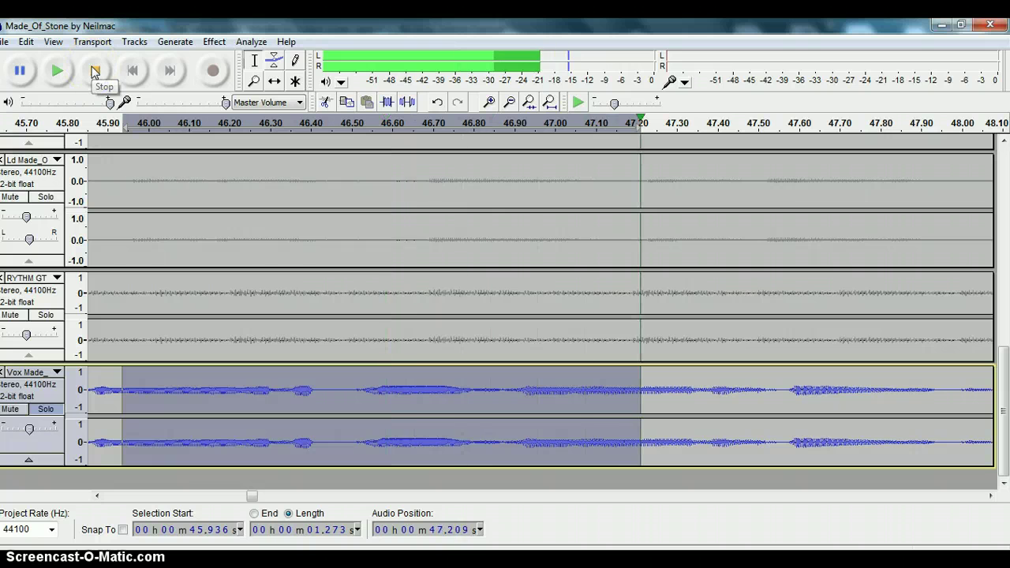
Zoom out and play the soloed vocal from 42.393 s.
left_click(509, 101)
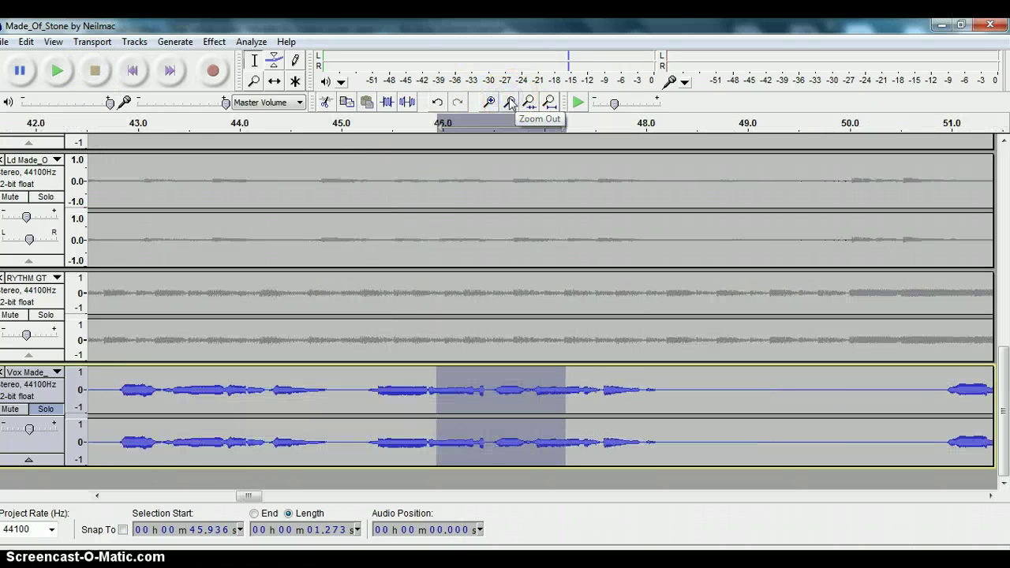
left_click(509, 102)
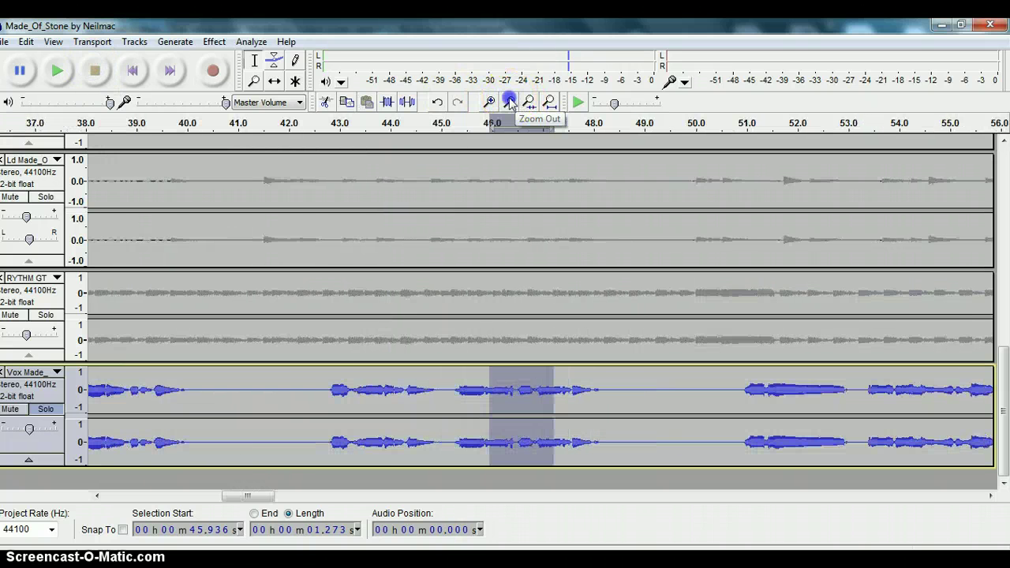
left_click(308, 389)
left_click(57, 70)
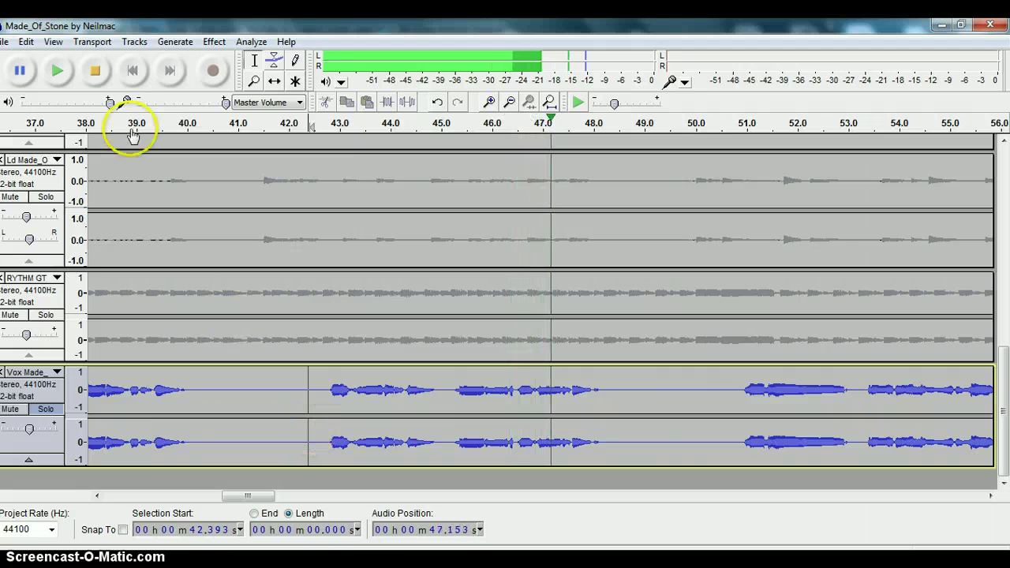
left_click(95, 70)
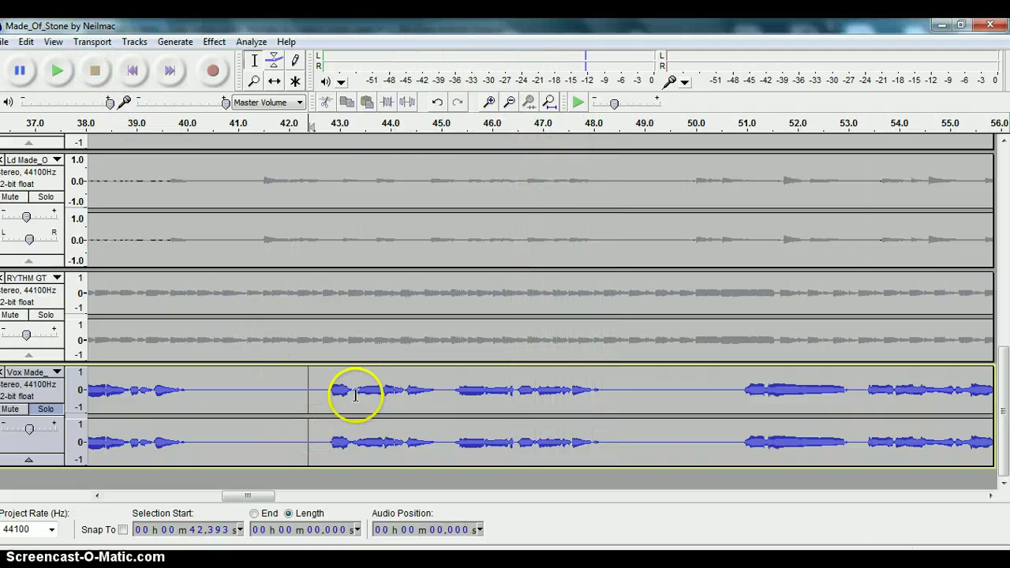
Select and zoom in on the syllable near 42.9 s, then play from 41.8 s.
left_click_drag(352, 388, 333, 392)
left_click(489, 102)
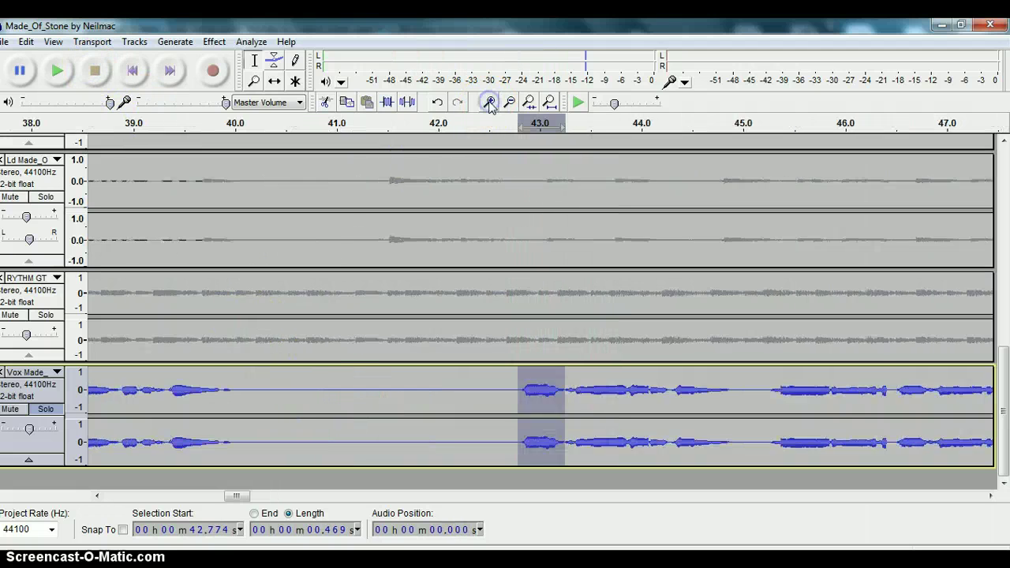
left_click_drag(574, 385, 497, 417)
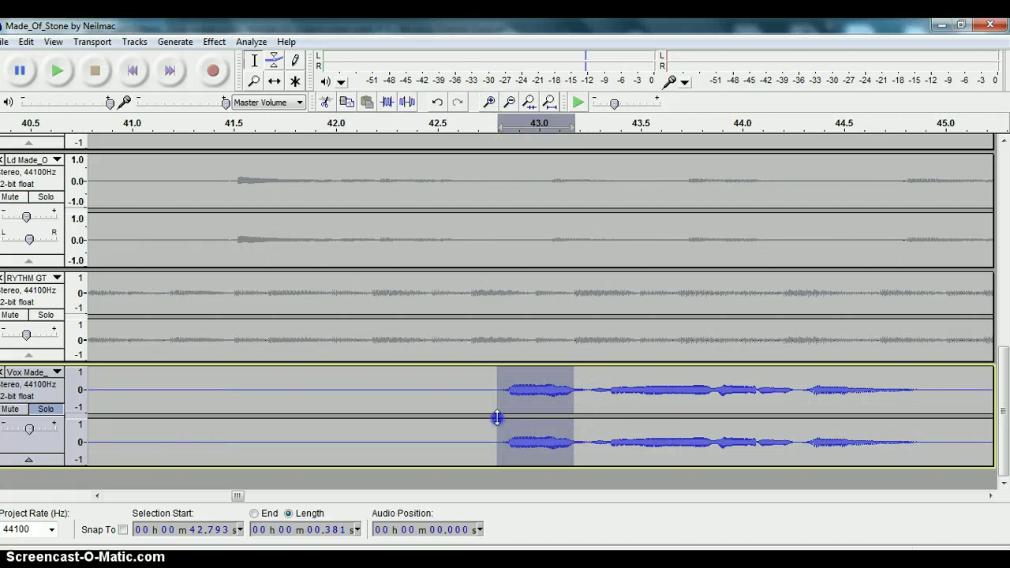
left_click_drag(579, 387, 497, 417)
left_click(478, 385)
left_click(292, 388)
left_click(60, 71)
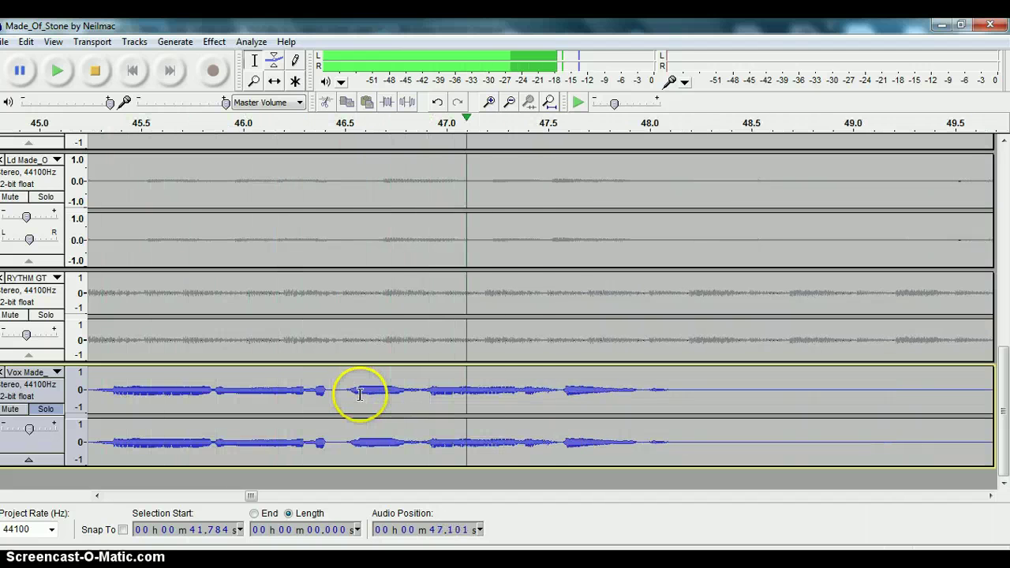
Select the 44.3–45.0 s vocal syllable and apply a small Amplify boost.
left_click(95, 70)
mouse_move(177, 379)
left_mouse_down()
mouse_move(4, 379)
mouse_move(4, 442)
left_mouse_up()
left_click_drag(405, 384, 563, 411)
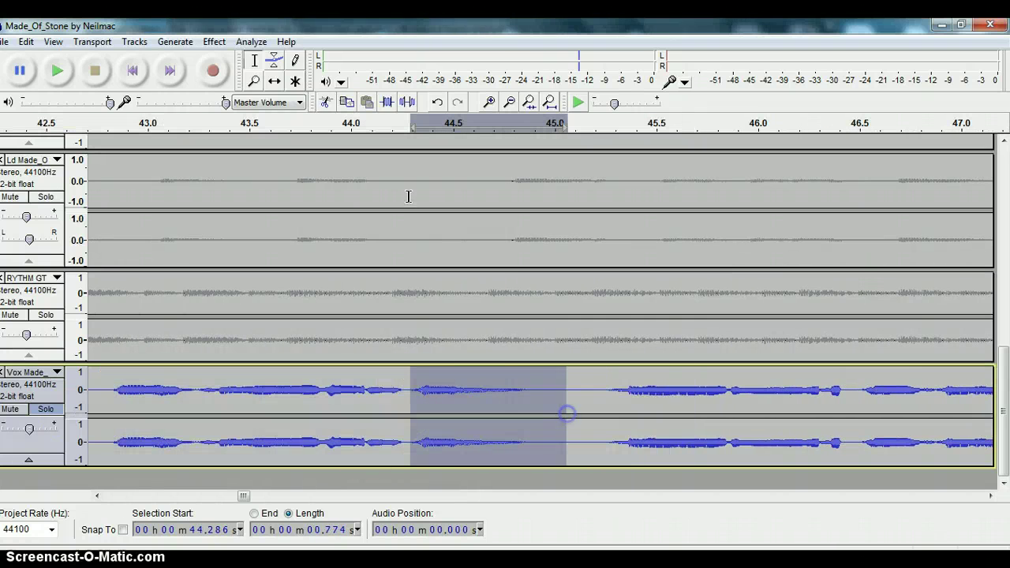
left_click(224, 41)
left_click(276, 70)
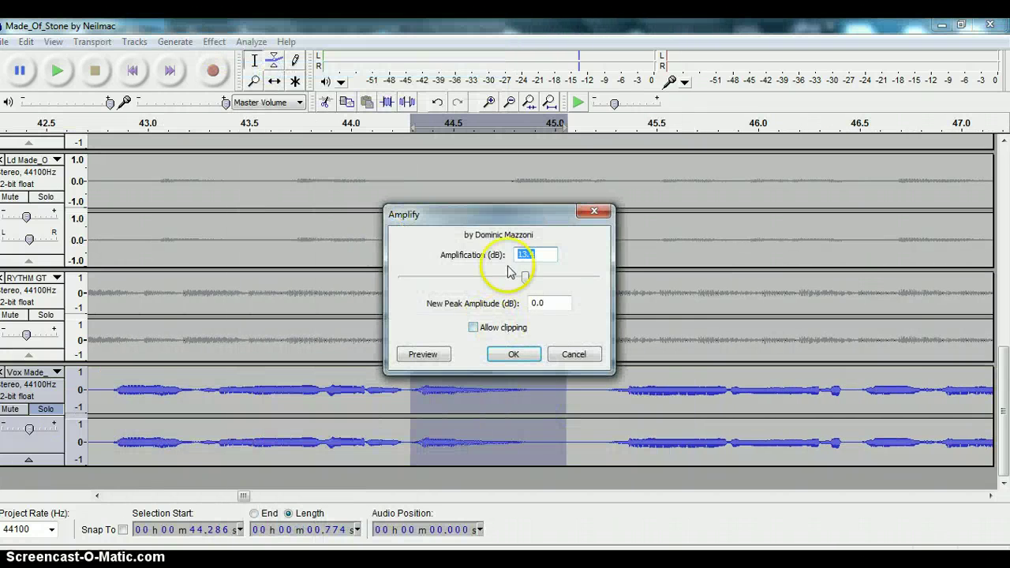
left_click_drag(527, 277, 505, 281)
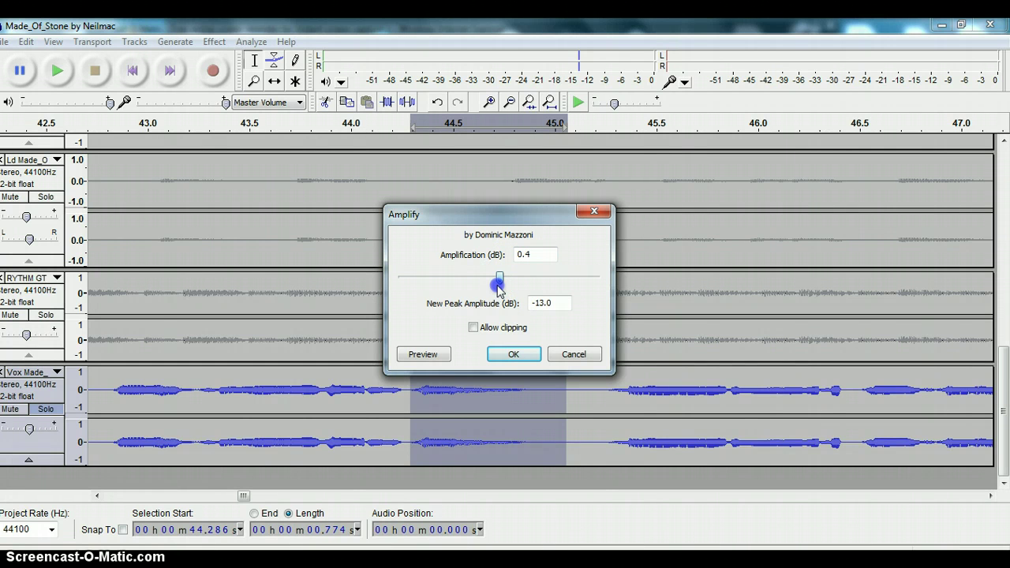
left_click(511, 355)
Reselect around the boosted syllable and mark the faint 0.21 s fragment near 44.07 s.
left_click_drag(540, 397, 398, 410)
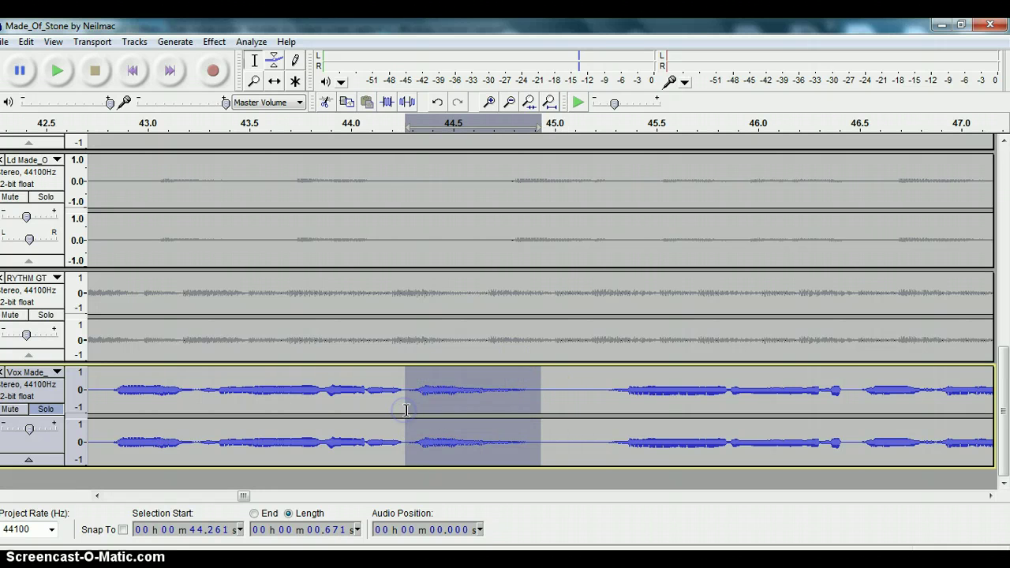
left_click_drag(545, 391, 407, 431)
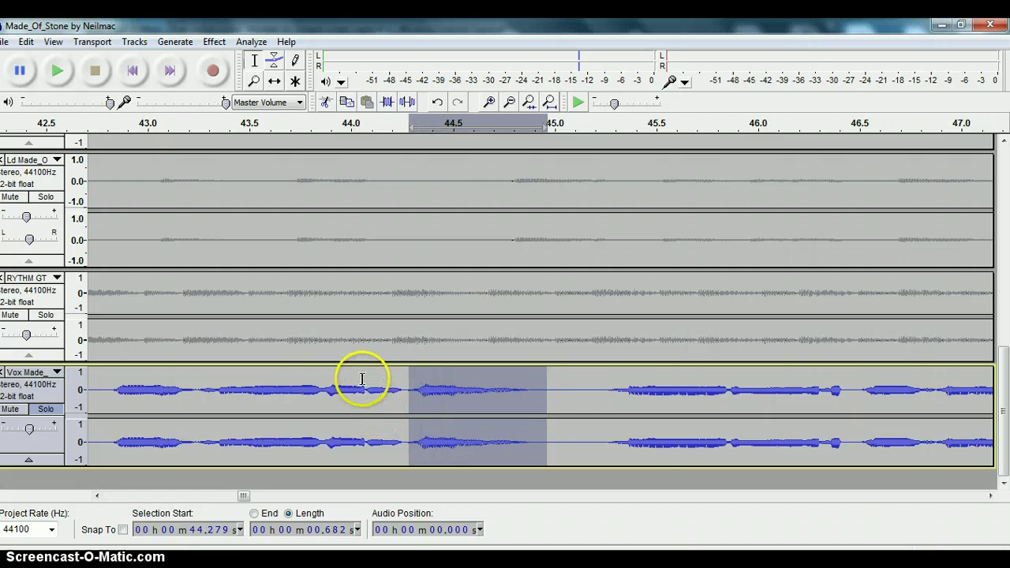
left_click_drag(366, 410, 404, 429)
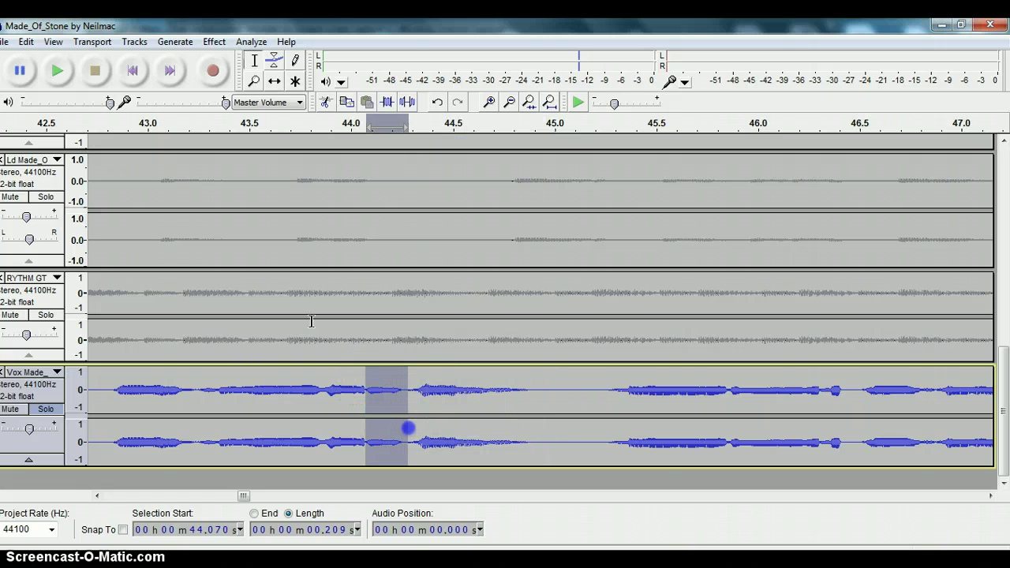
left_click(96, 71)
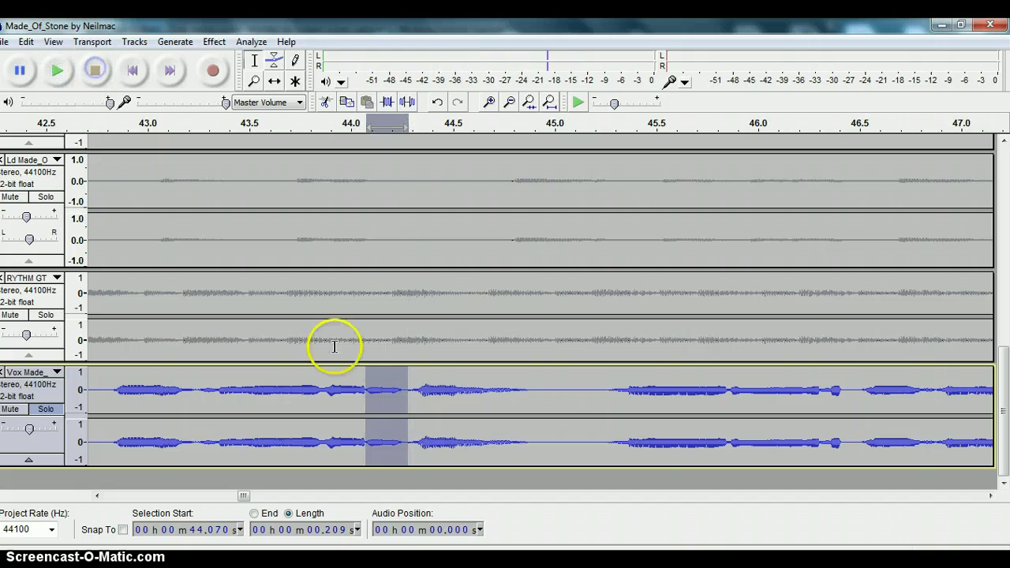
Reselect the boosted syllable near 44.1 s, then play the soloed vocal from 42.3 s.
left_click(489, 103)
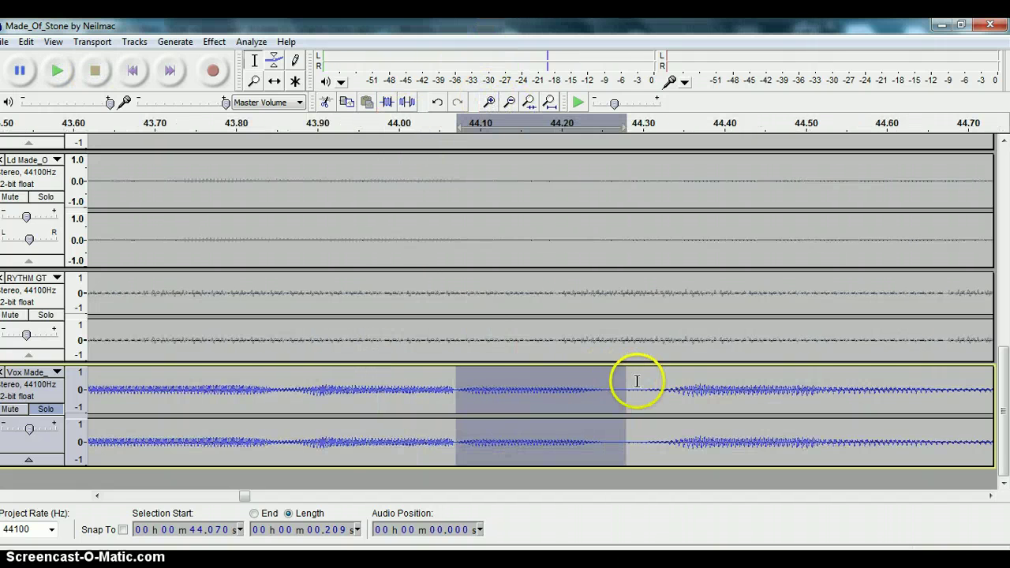
left_click_drag(631, 382, 467, 400)
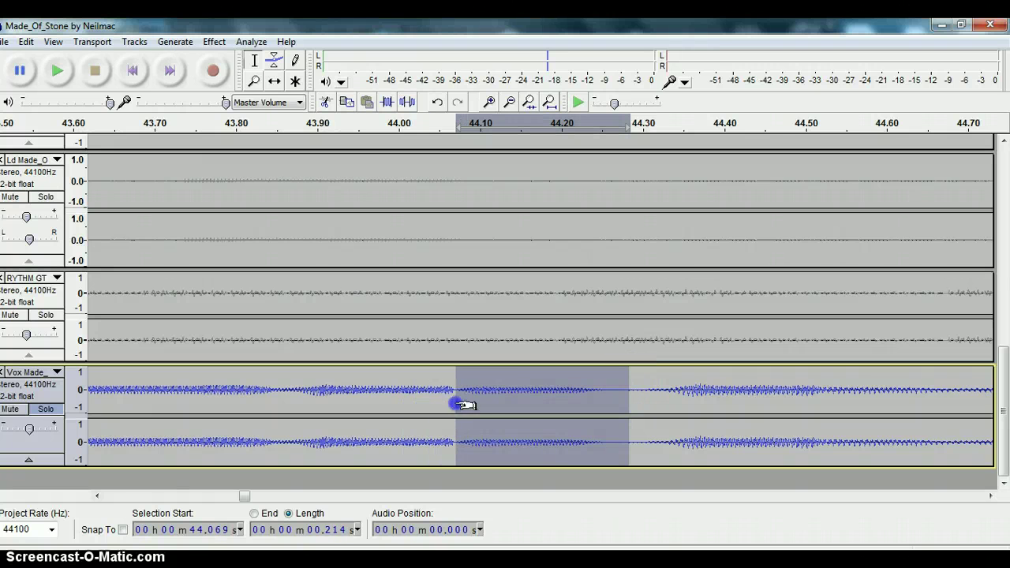
left_click(509, 102)
left_click(351, 383)
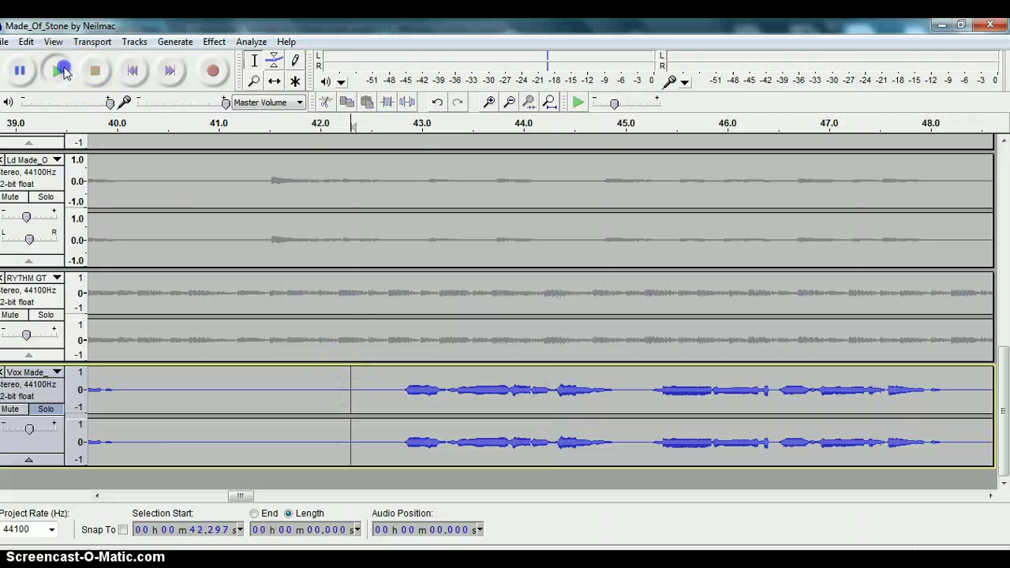
left_click(56, 70)
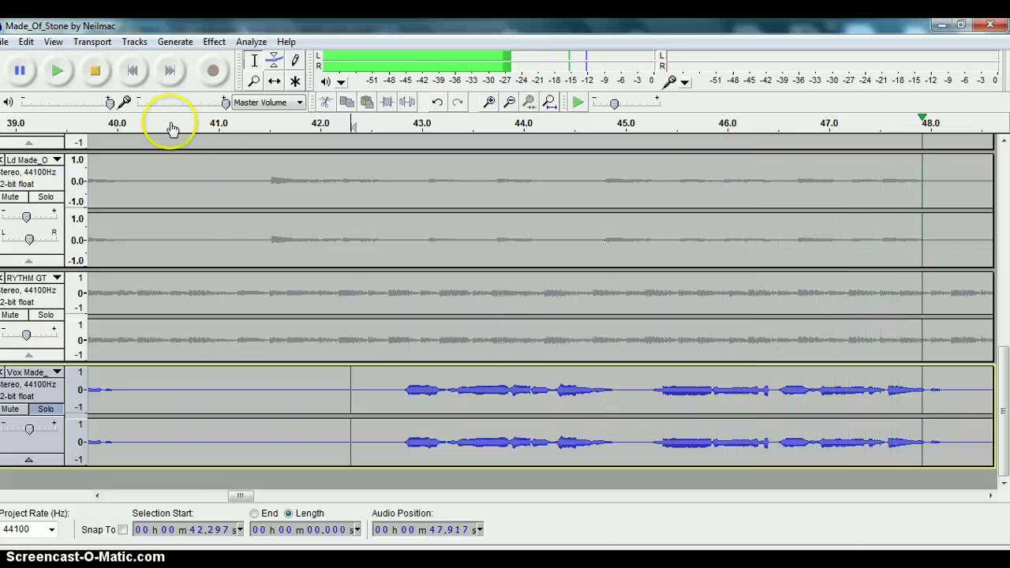
Stop playback and zoom in on the fading syllable tail around 47.5–48.4 s.
left_click(93, 70)
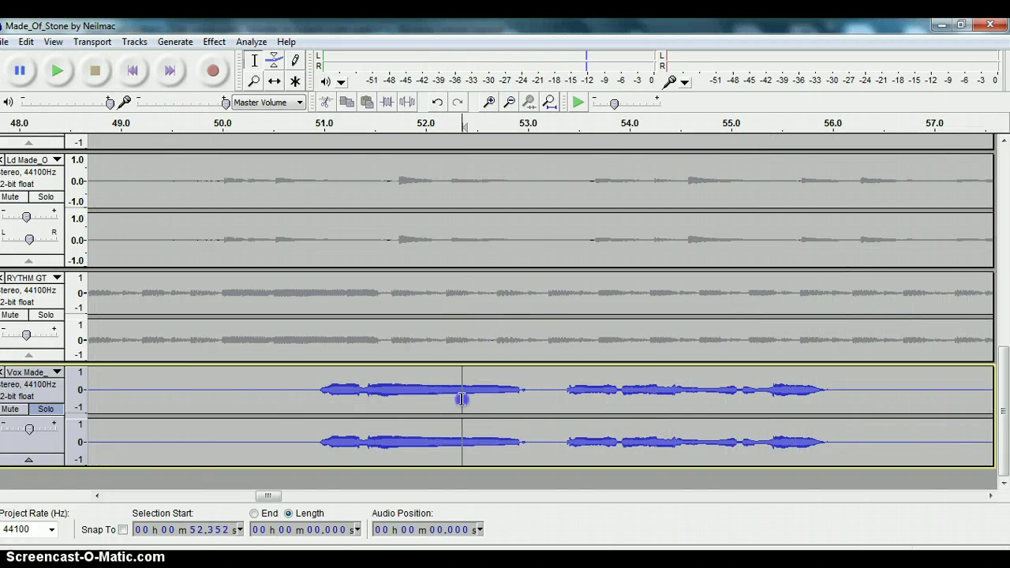
left_click_drag(221, 408, 91, 395)
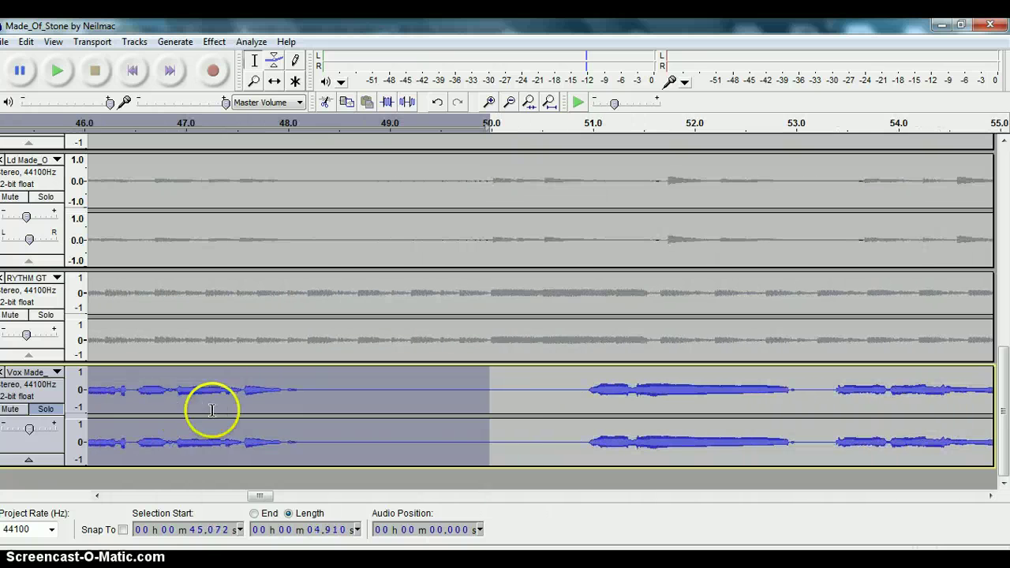
left_click_drag(235, 391, 333, 391)
left_click(489, 102)
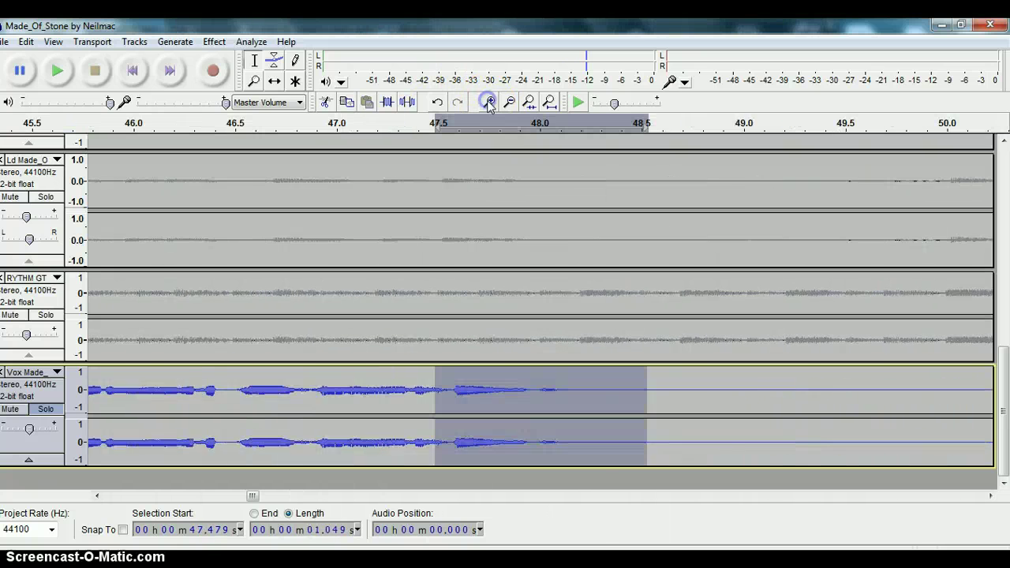
left_click_drag(358, 385, 645, 410)
mouse_move(525, 387)
left_mouse_down()
mouse_move(599, 403)
mouse_move(532, 405)
left_mouse_up()
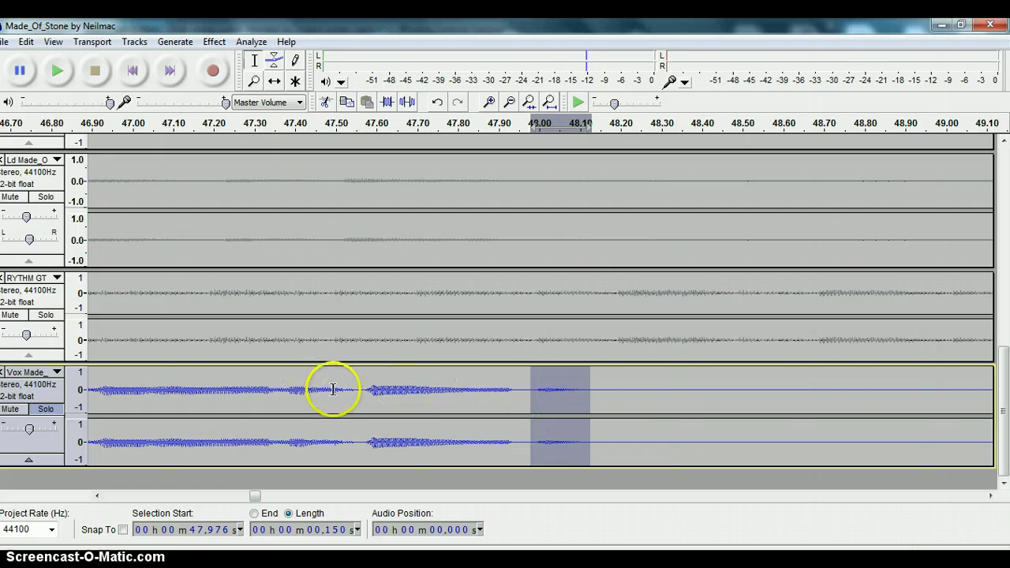
left_click(367, 388)
Zoom back out and play the soloed vocal from about 45.2 s.
double_click(509, 103)
left_click(253, 378)
left_click(57, 71)
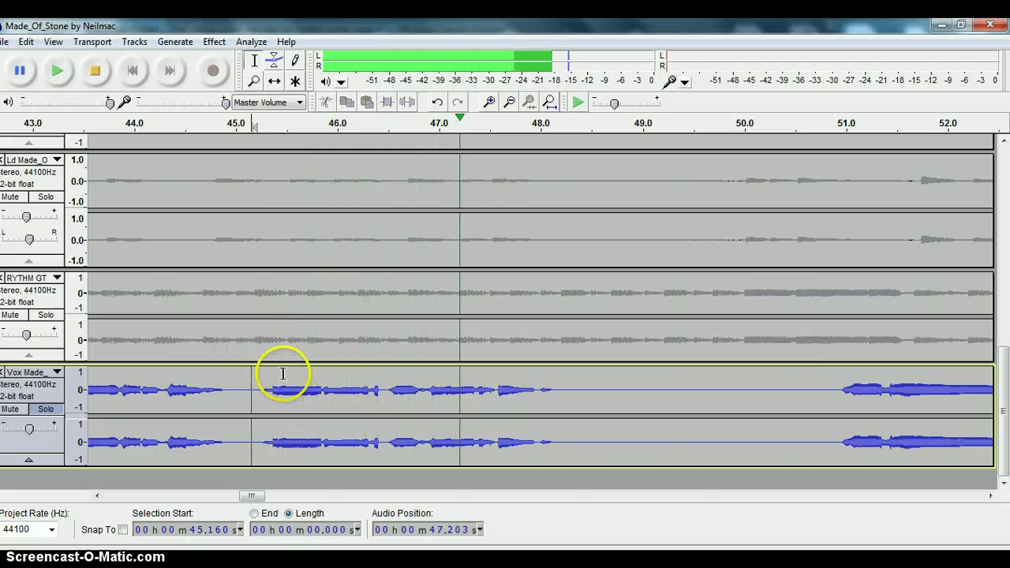
Unsolo the Vox track, play the full mix from 41.35 s, then stop with the start moved to 42.1 s.
left_click(95, 71)
left_click(46, 410)
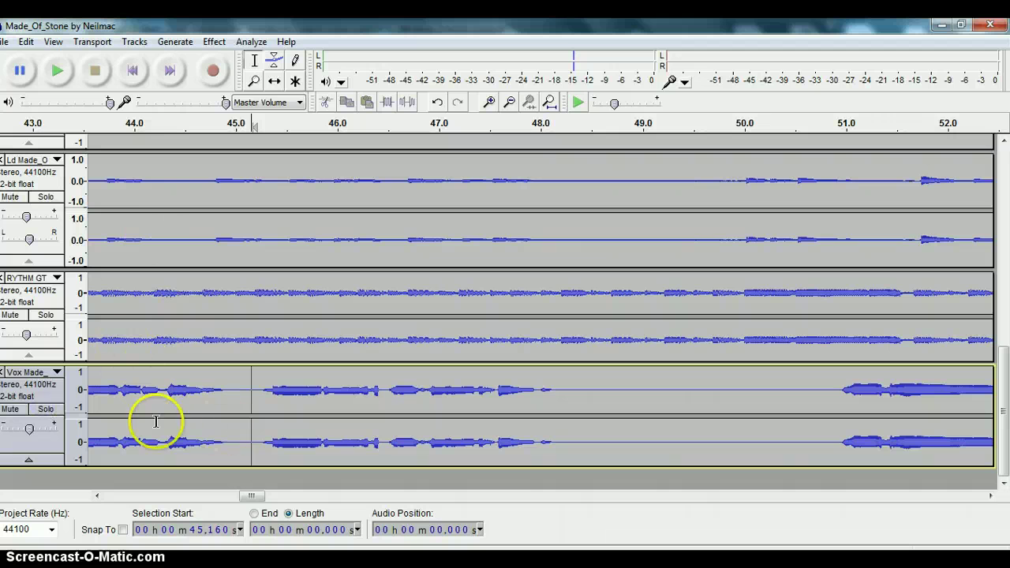
left_click_drag(159, 395, 88, 394)
left_click(133, 398)
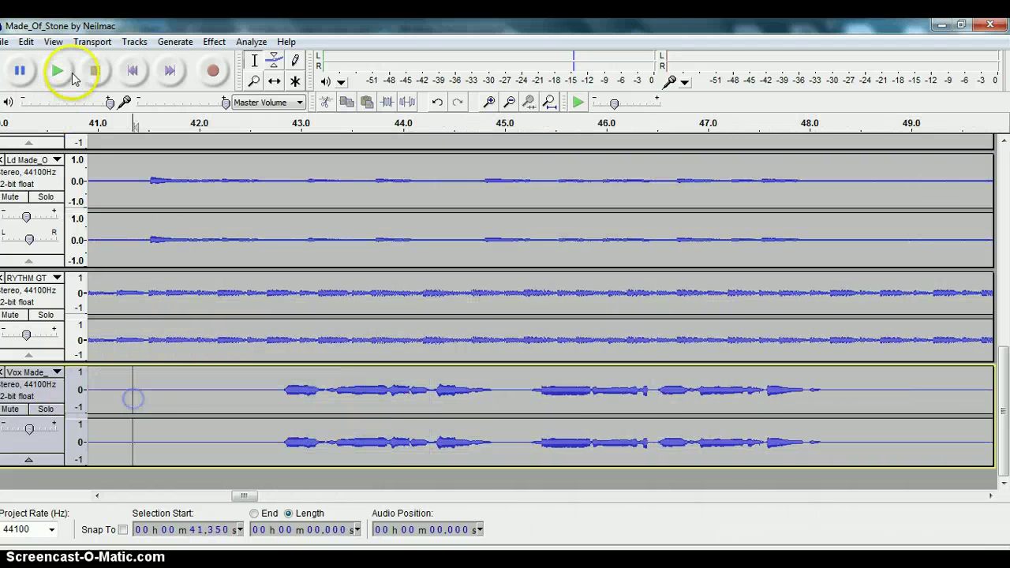
key("space")
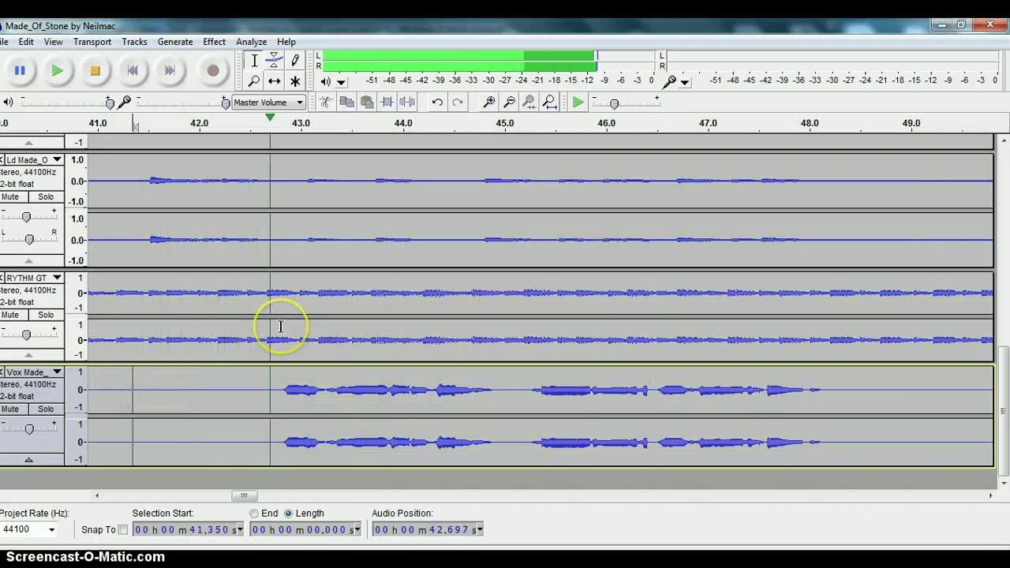
left_click(95, 70)
left_click(206, 391)
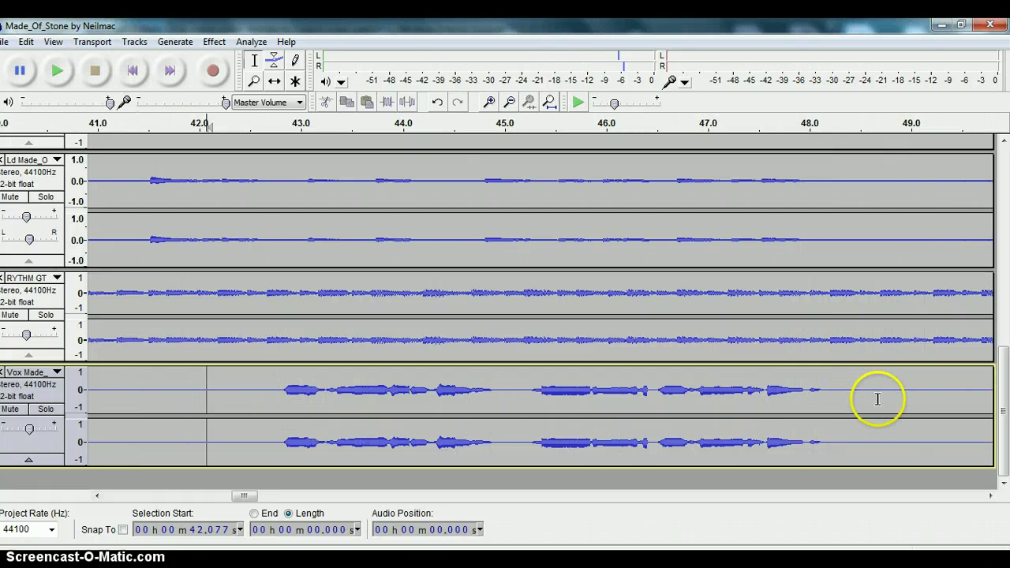